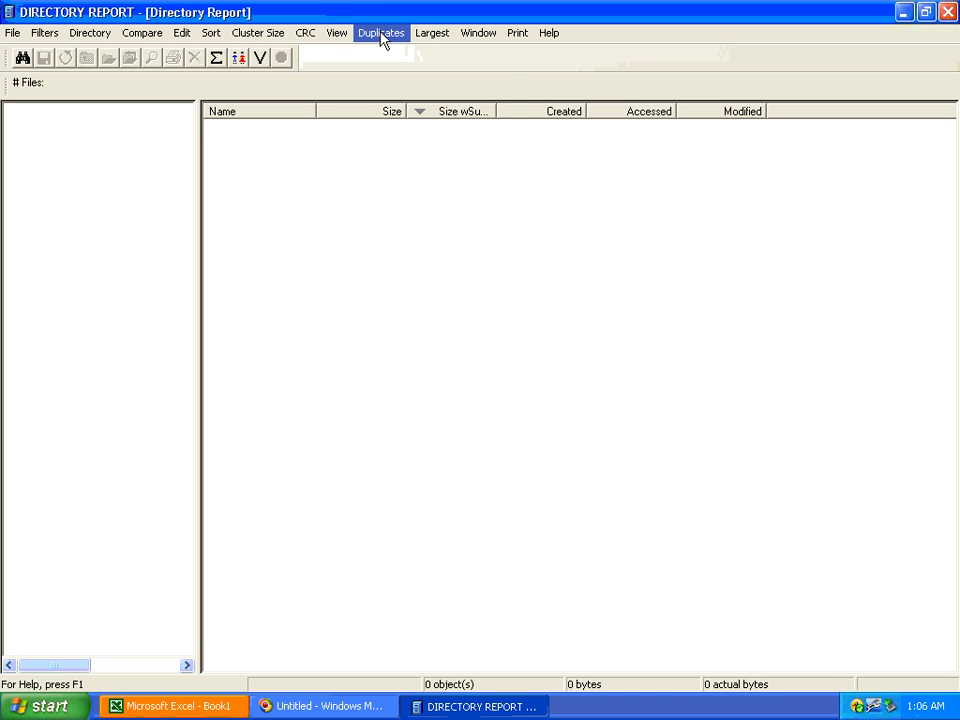
Open the Duplicates menu in the empty Directory Report window.
{"action": "left_click", "coordinate": [381, 36]}
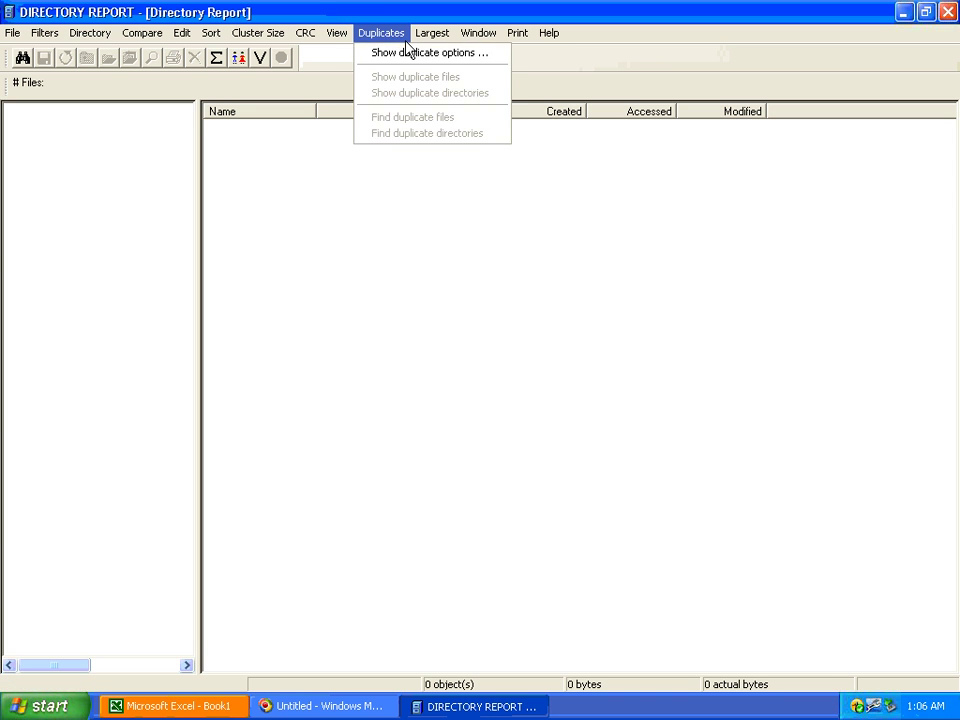
Choose Show duplicate options... to bring up the Duplicate Options dialog.
{"action": "left_click", "coordinate": [494, 56]}
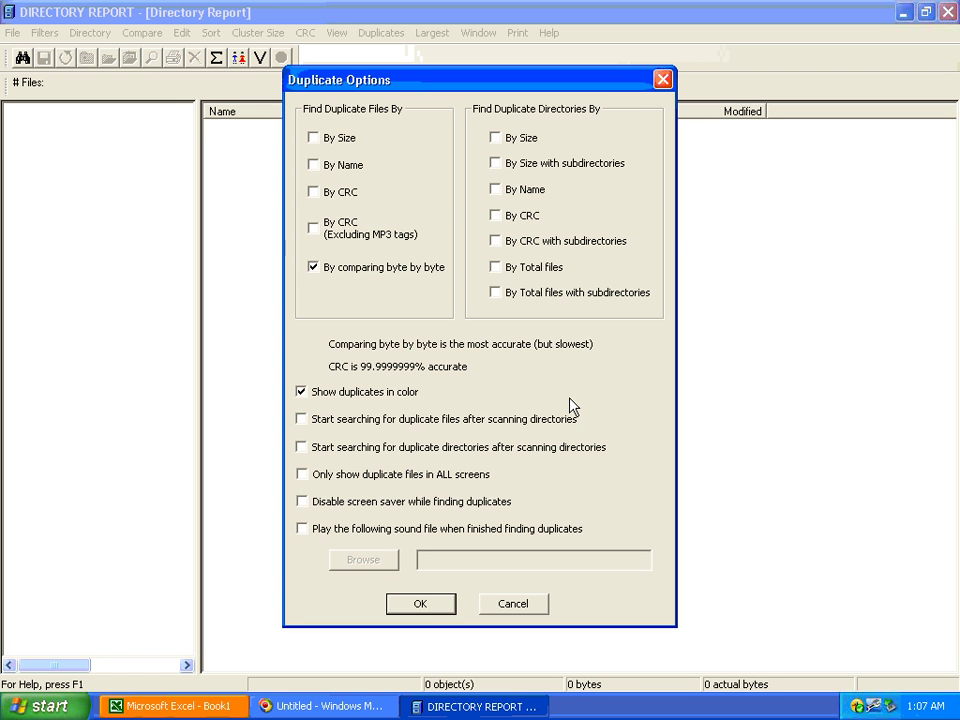
Enable duplicate-file searching after scanning and confirm the Duplicate Options.
{"action": "left_click", "coordinate": [303, 424]}
{"action": "left_click", "coordinate": [420, 604]}
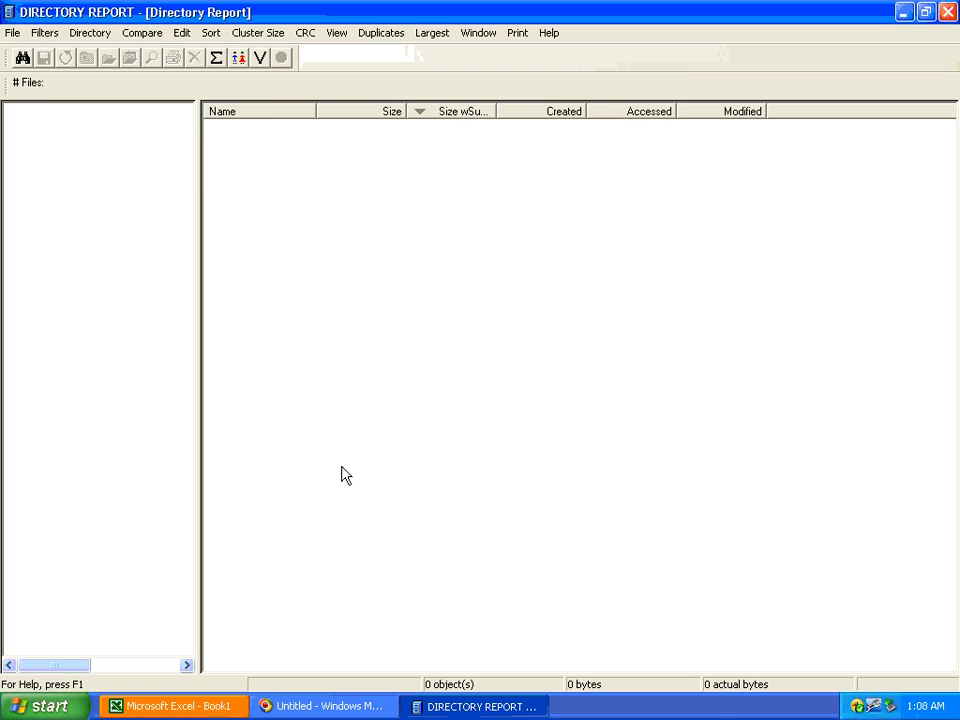
{"action": "left_click", "coordinate": [45, 33]}
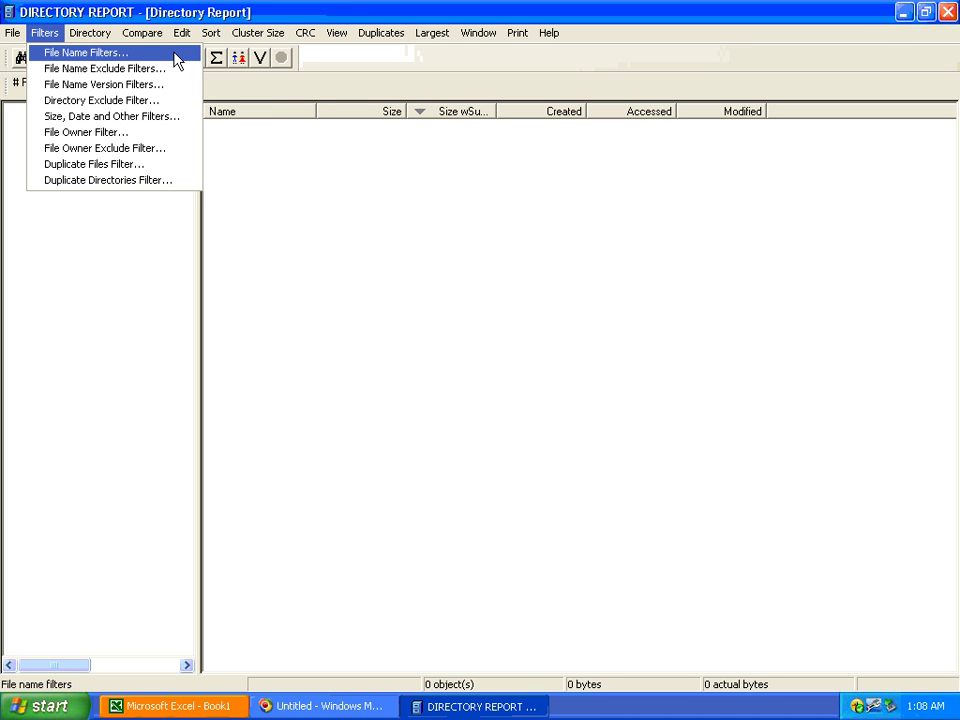
{"action": "left_click", "coordinate": [175, 55]}
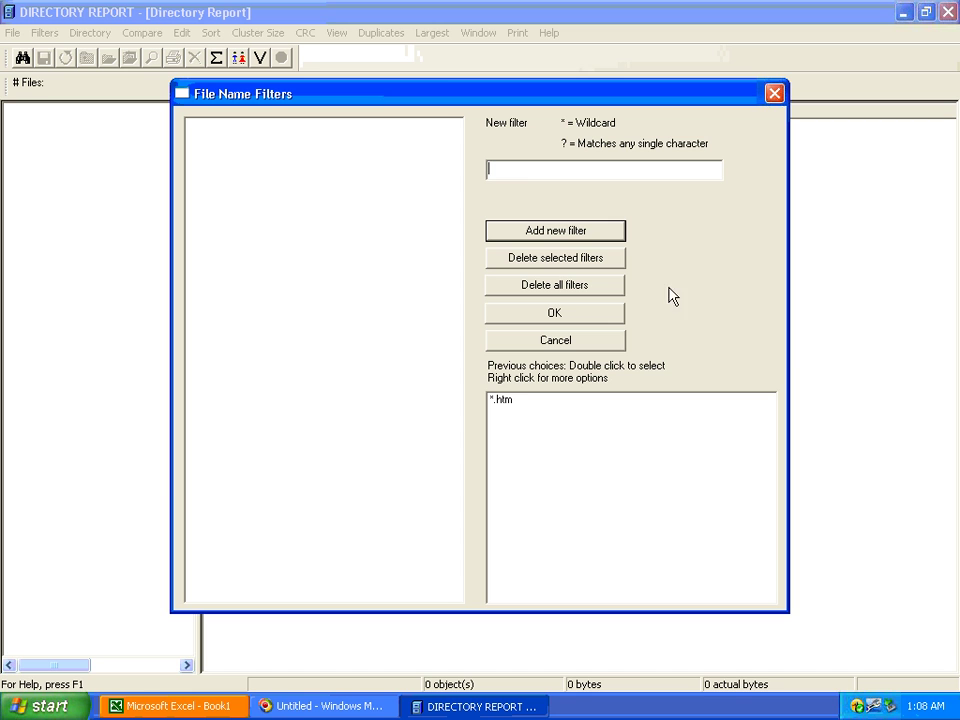
{"action": "left_click", "coordinate": [523, 400]}
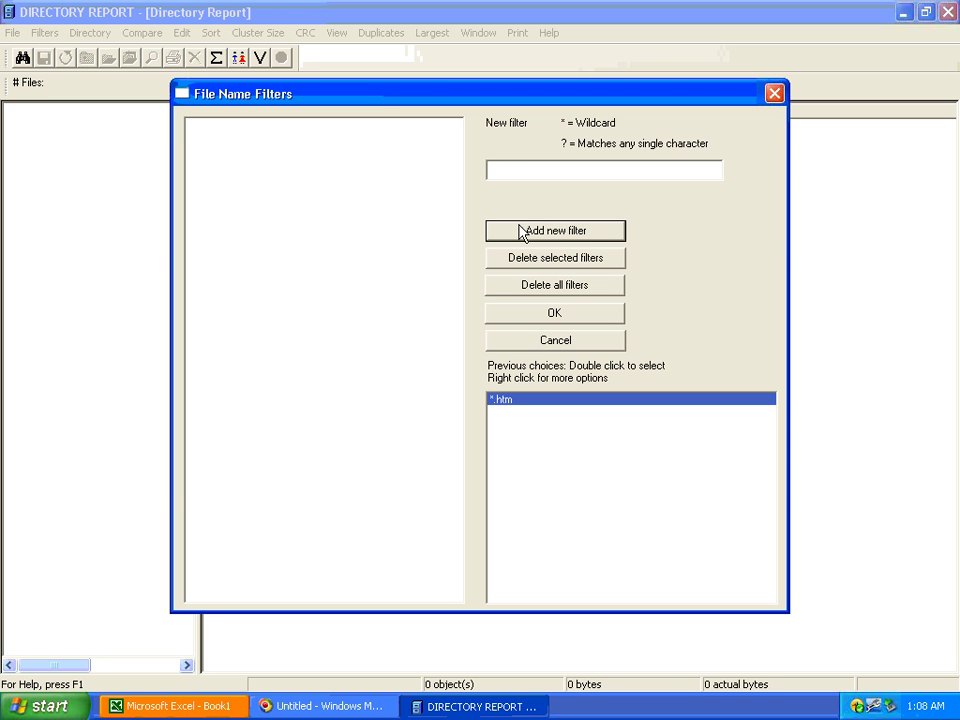
{"action": "left_click", "coordinate": [526, 169]}
{"action": "type", "text": "*.htm"}
{"action": "key", "text": "BackSpace"}
{"action": "key", "text": "BackSpace"}
{"action": "key", "text": "BackSpace"}
{"action": "key", "text": "BackSpace"}
{"action": "key", "text": "BackSpace"}
{"action": "type", "text": "text.txt"}
Discard the file name filter changes and open the Filters menu.
{"action": "left_click", "coordinate": [565, 340]}
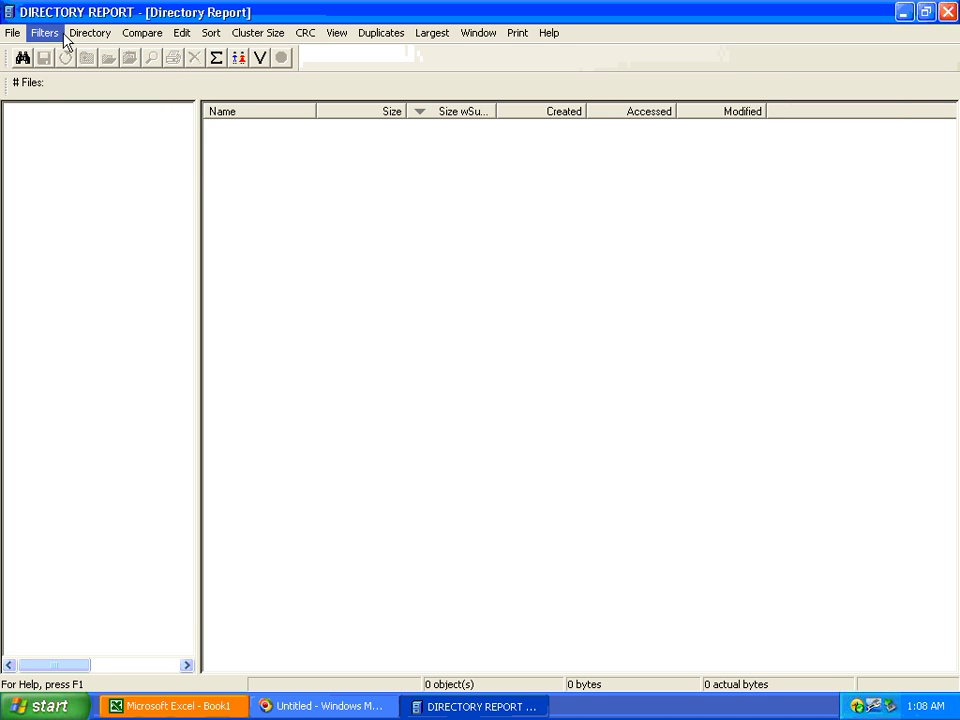
{"action": "left_click", "coordinate": [60, 36]}
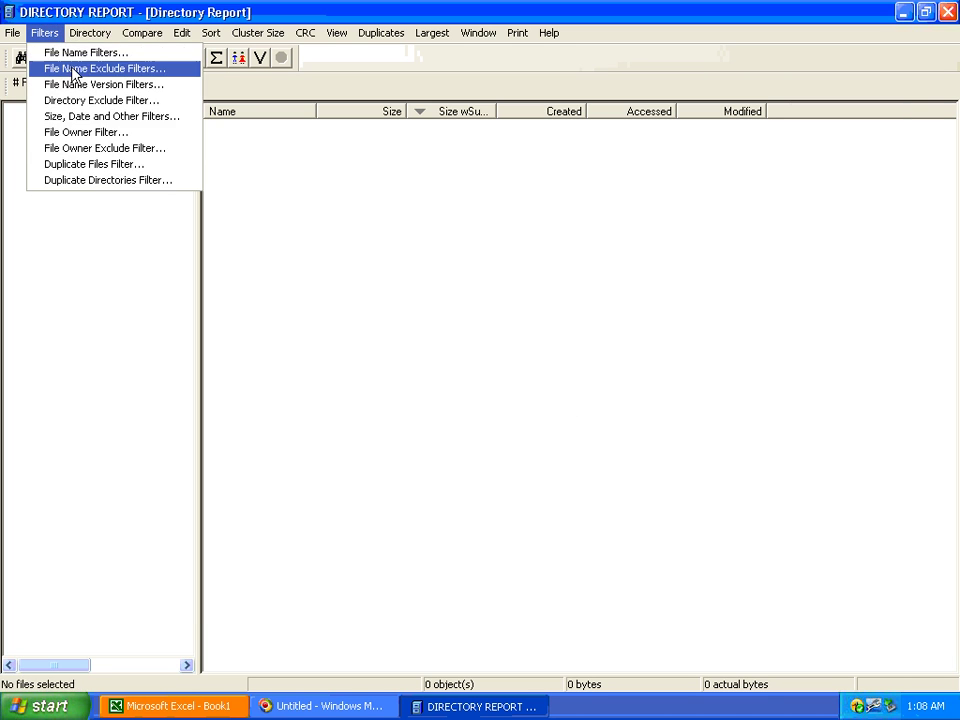
Add c:\windows as a directory exclude filter and confirm it.
{"action": "left_click", "coordinate": [191, 103]}
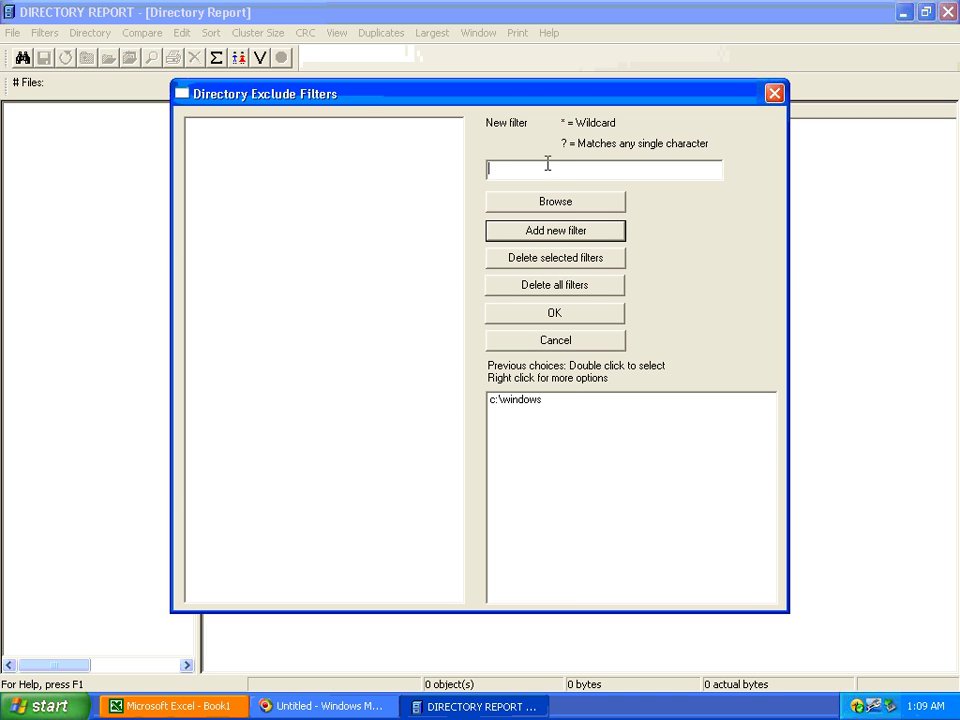
{"action": "type", "text": "c:\\windows"}
{"action": "left_click", "coordinate": [606, 231]}
{"action": "left_click", "coordinate": [607, 316]}
{"action": "left_click", "coordinate": [42, 32]}
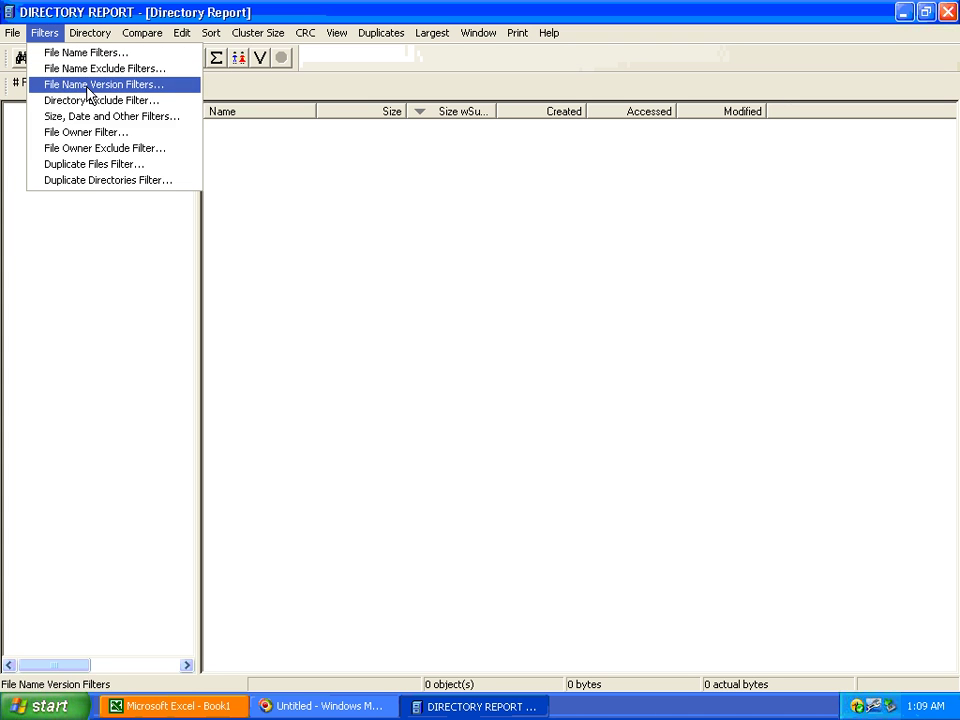
{"action": "left_click", "coordinate": [190, 122]}
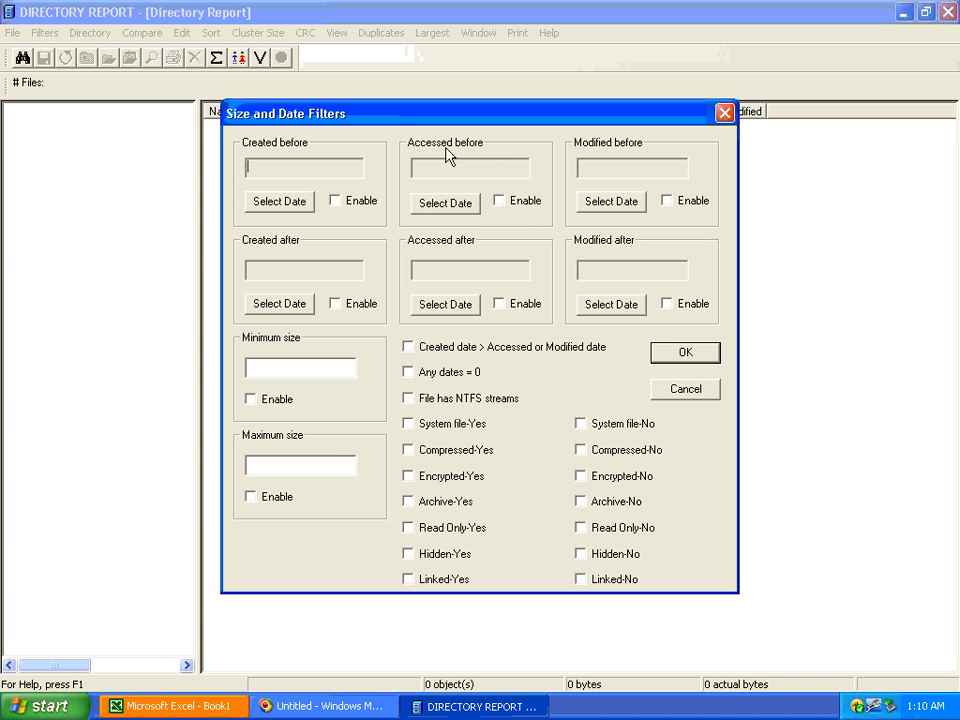
{"action": "left_click", "coordinate": [291, 204]}
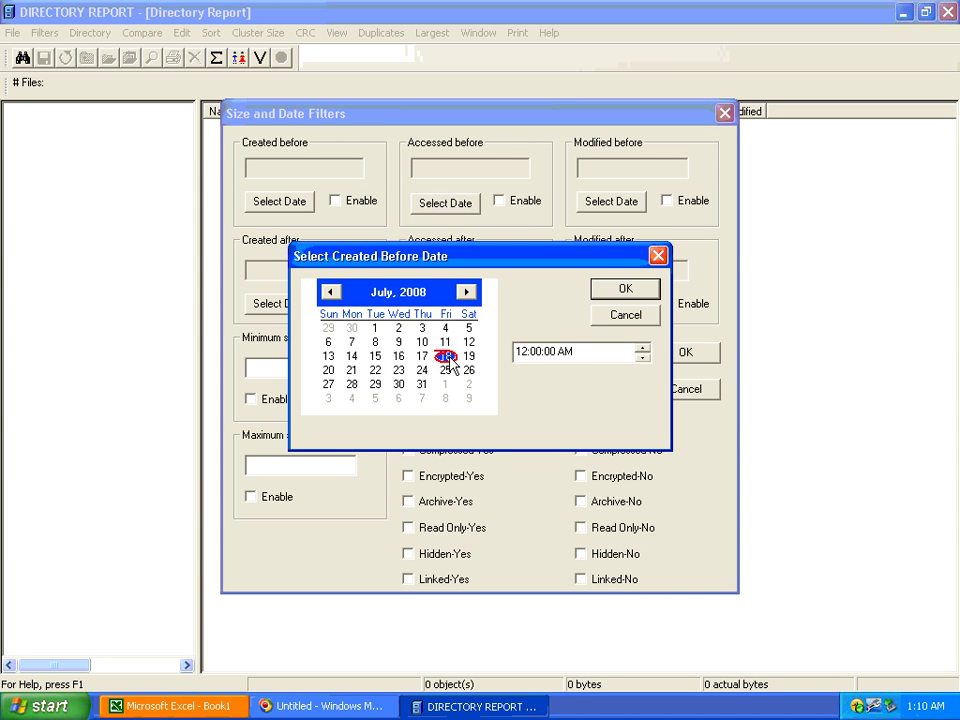
{"action": "left_click", "coordinate": [620, 318]}
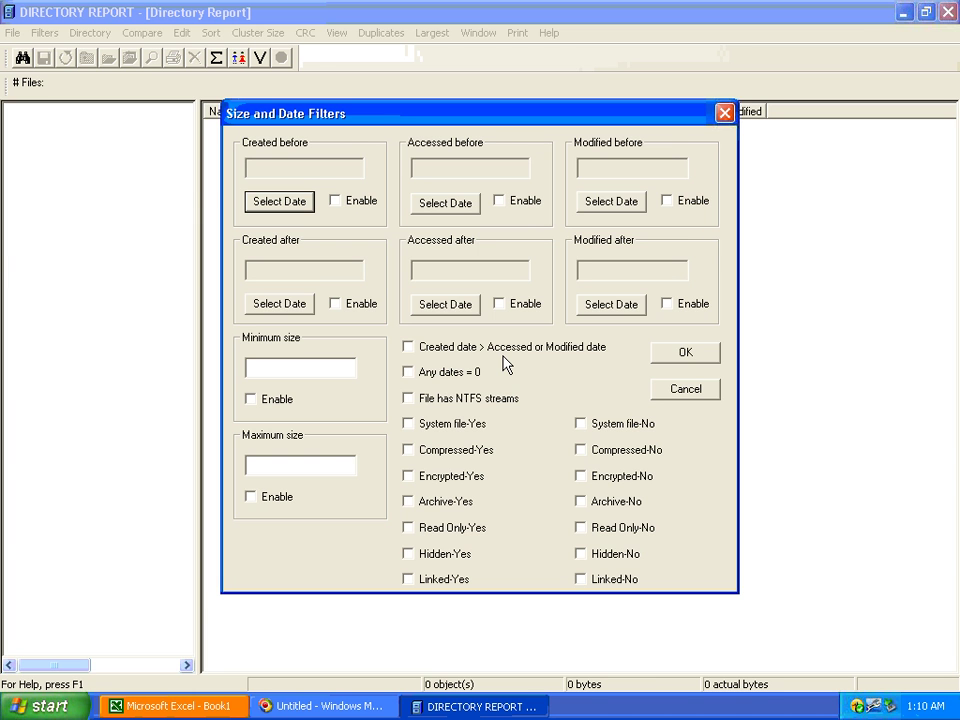
{"action": "left_click", "coordinate": [662, 390]}
{"action": "left_click", "coordinate": [44, 32]}
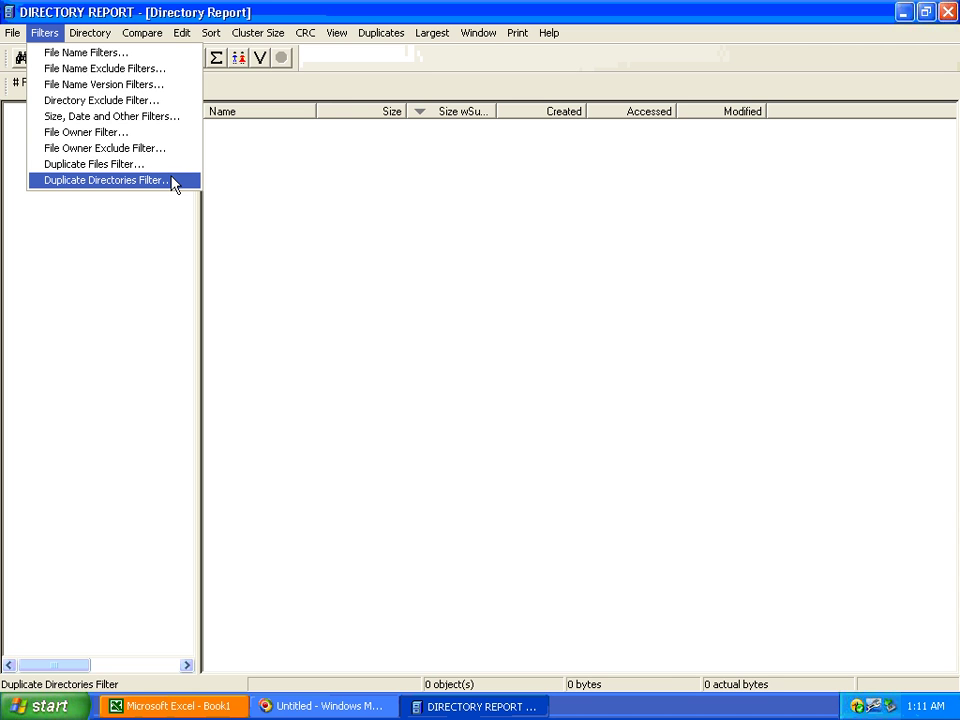
Start a new scan with c:\staging added as the root directory.
{"action": "left_click", "coordinate": [118, 18]}
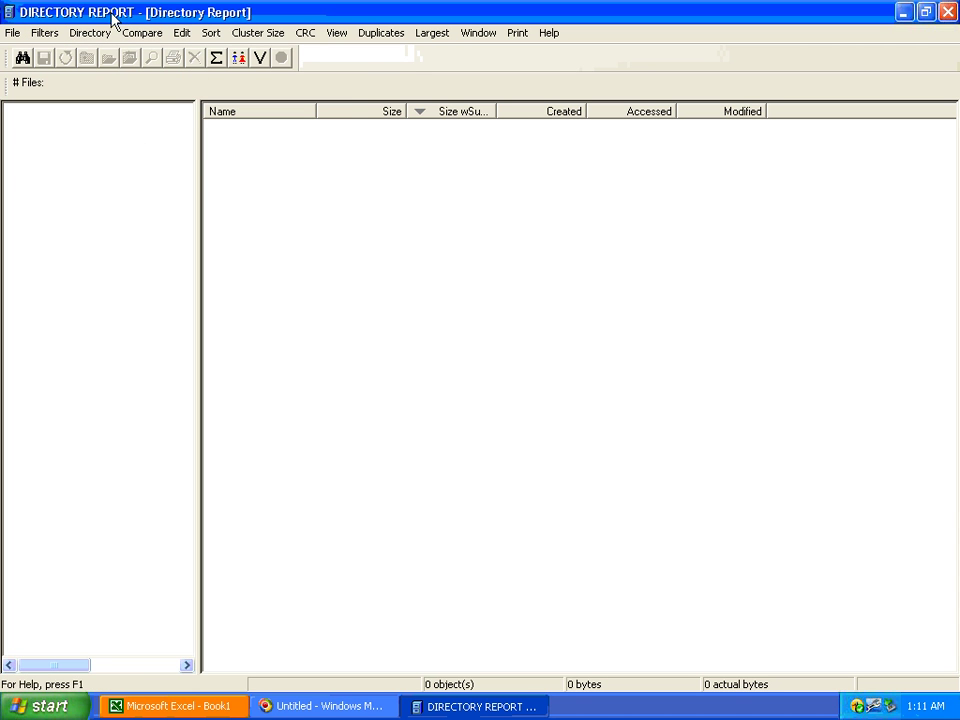
{"action": "left_click", "coordinate": [25, 60]}
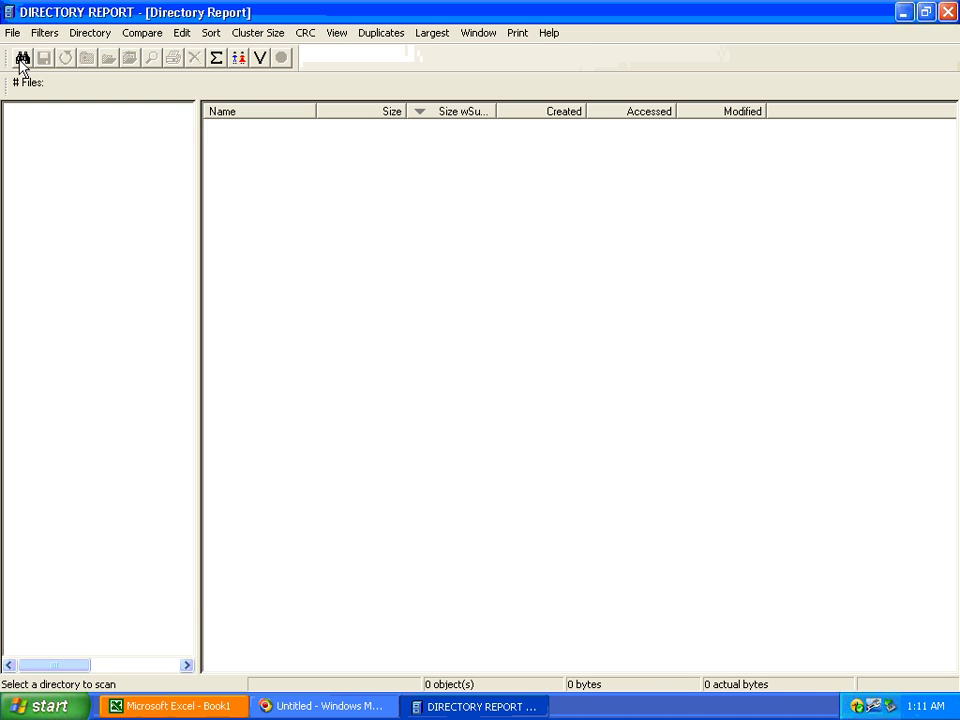
{"action": "left_click", "coordinate": [22, 62]}
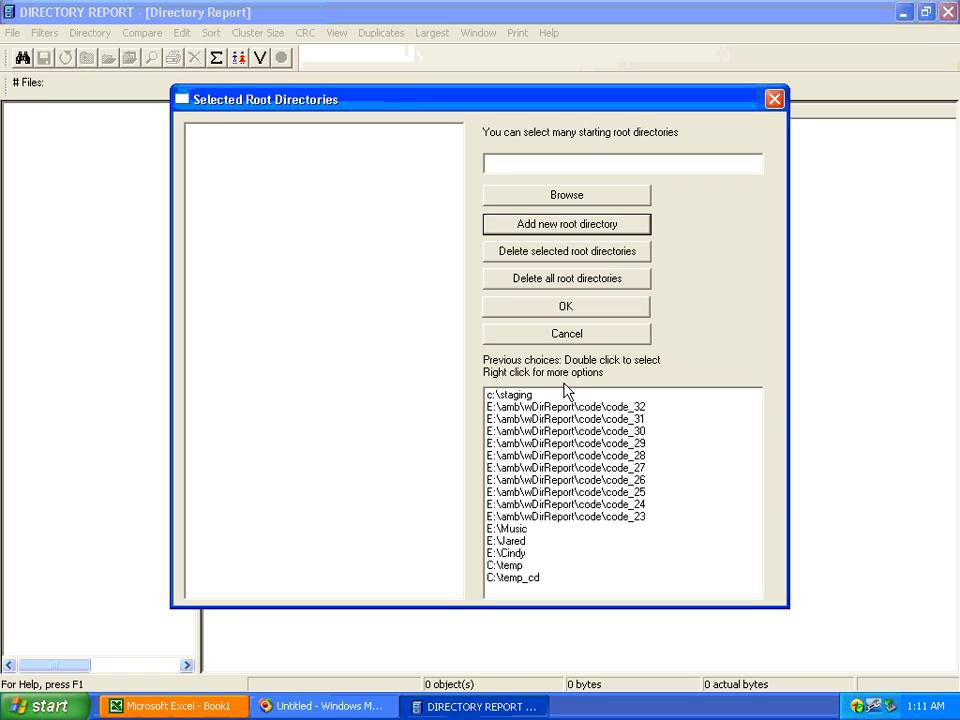
{"action": "left_click", "coordinate": [497, 396]}
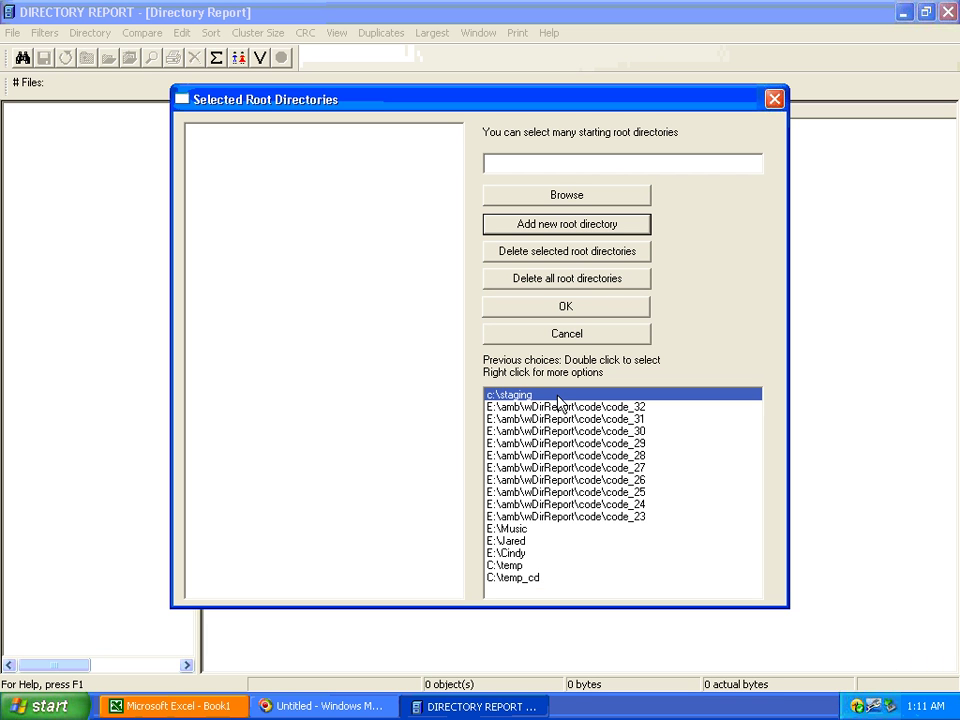
{"action": "left_click", "coordinate": [561, 163]}
{"action": "type", "text": "c:\\staging"}
{"action": "left_click", "coordinate": [578, 230]}
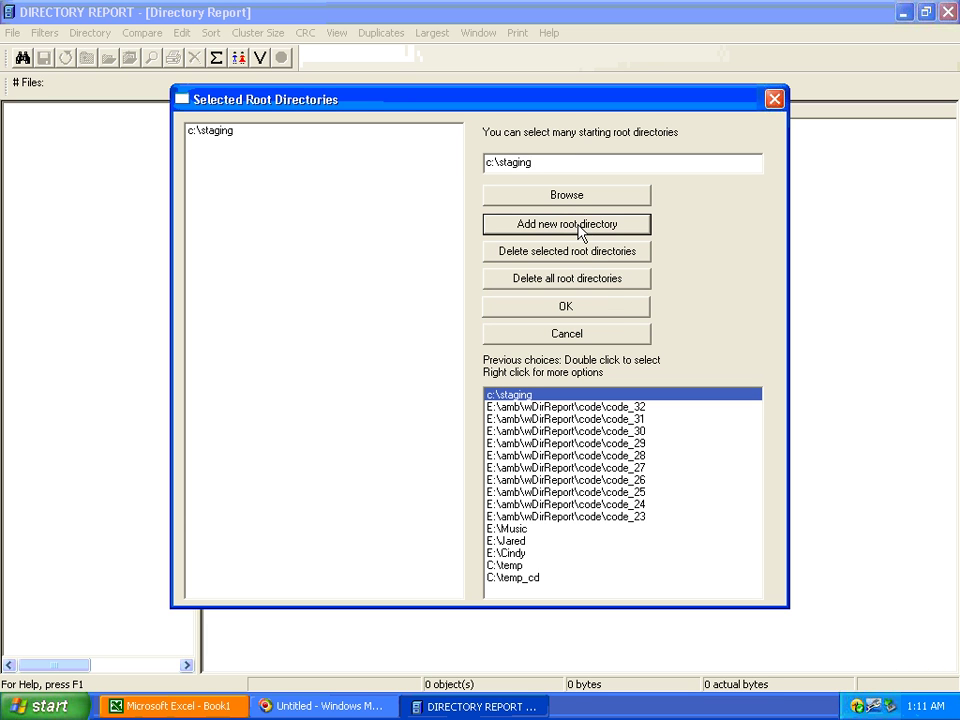
{"action": "left_click", "coordinate": [625, 312]}
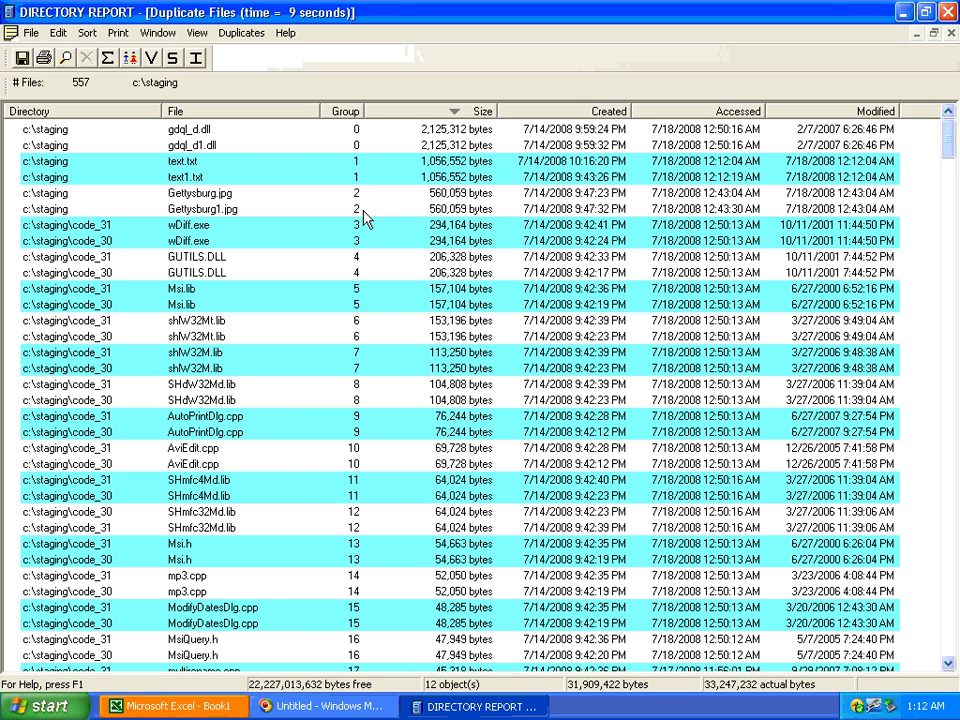
Narrow the File column of the duplicate list so Group, Size and dates shift left.
{"action": "left_click_drag", "start_coordinate": [318, 111], "coordinate": [260, 118]}
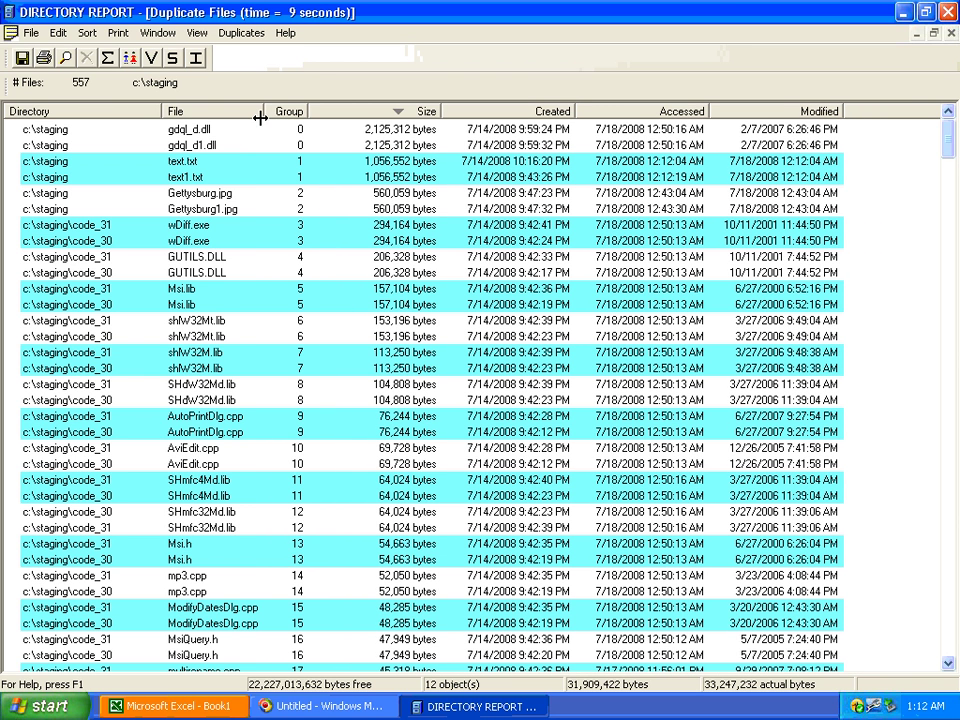
{"action": "left_click", "coordinate": [131, 59]}
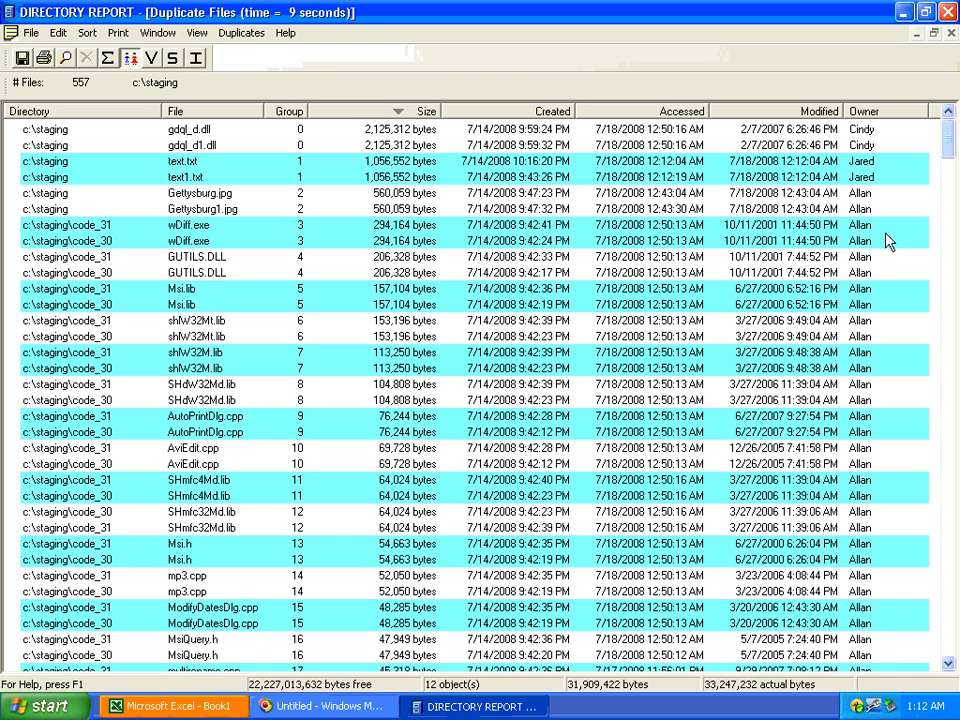
{"action": "left_click", "coordinate": [202, 132]}
{"action": "left_click", "coordinate": [205, 164]}
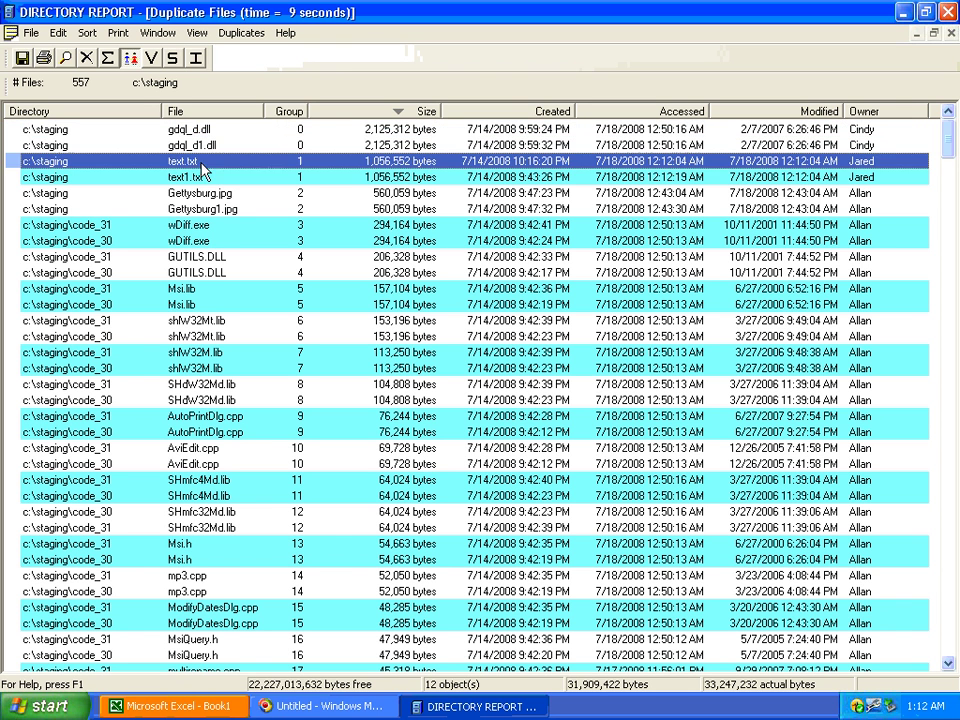
{"action": "left_click", "coordinate": [200, 177], "text": "shift"}
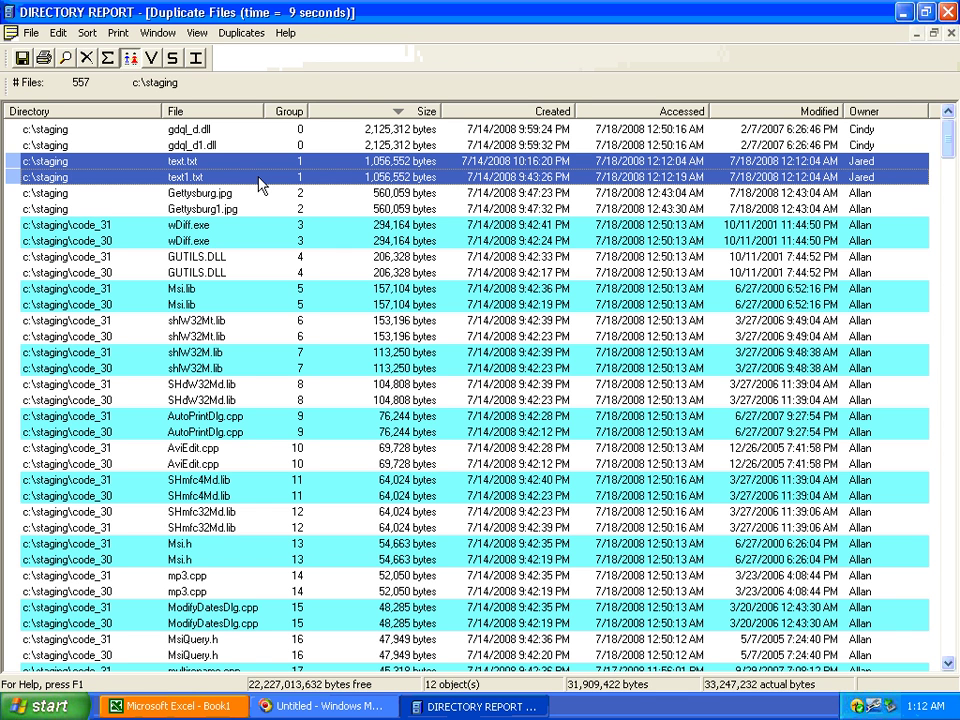
Binary-diff text.txt against text1.txt and dismiss the 'No differences found' result.
{"action": "right_click", "coordinate": [258, 183]}
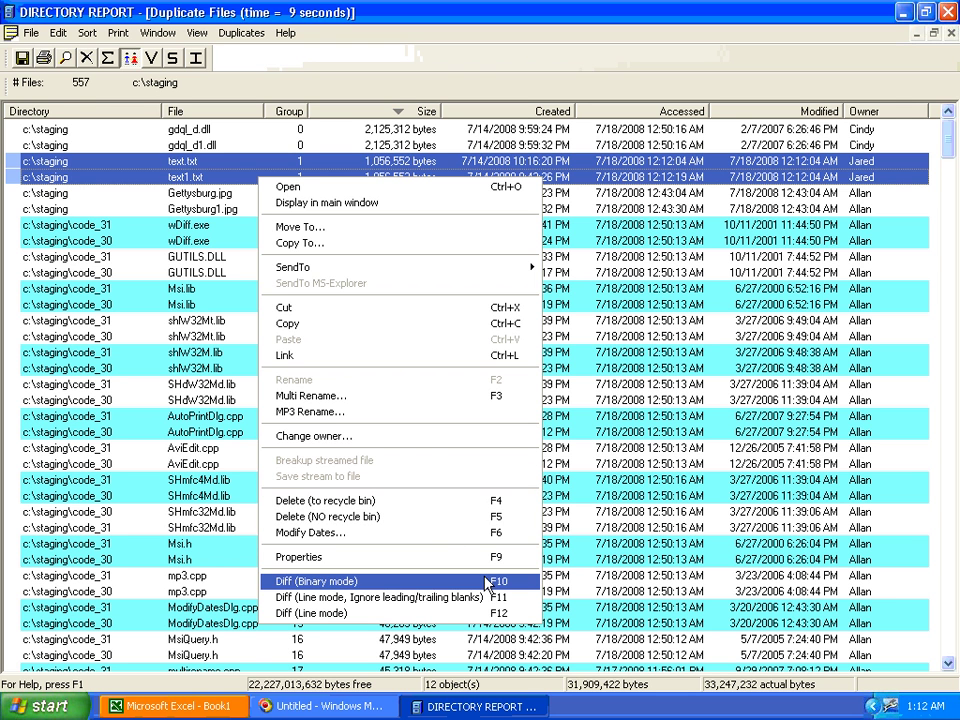
{"action": "left_click", "coordinate": [488, 583]}
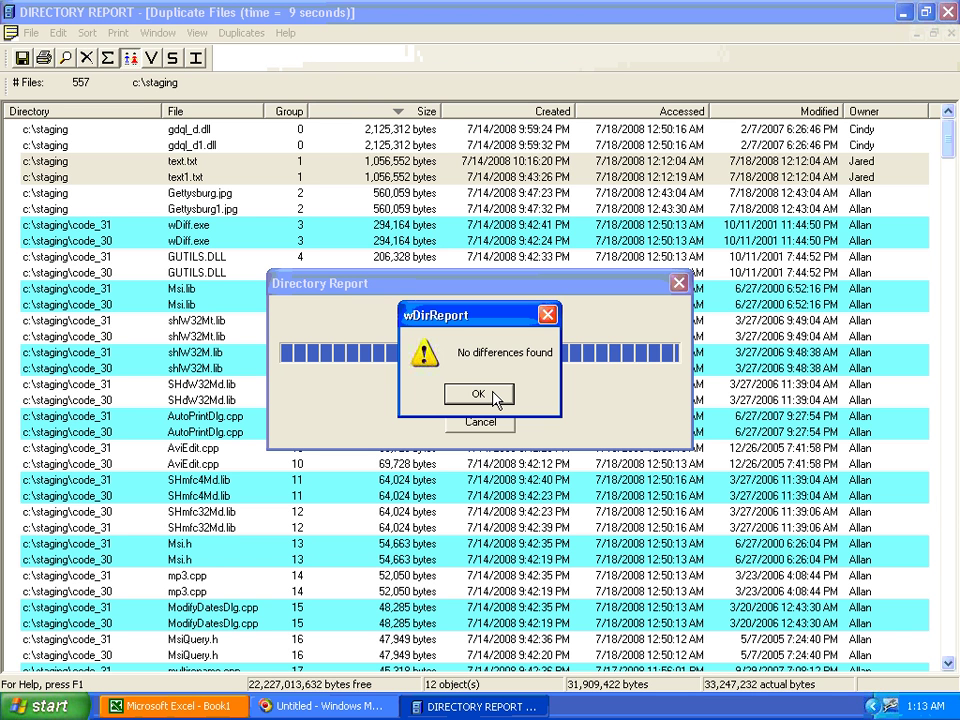
{"action": "left_click", "coordinate": [478, 394]}
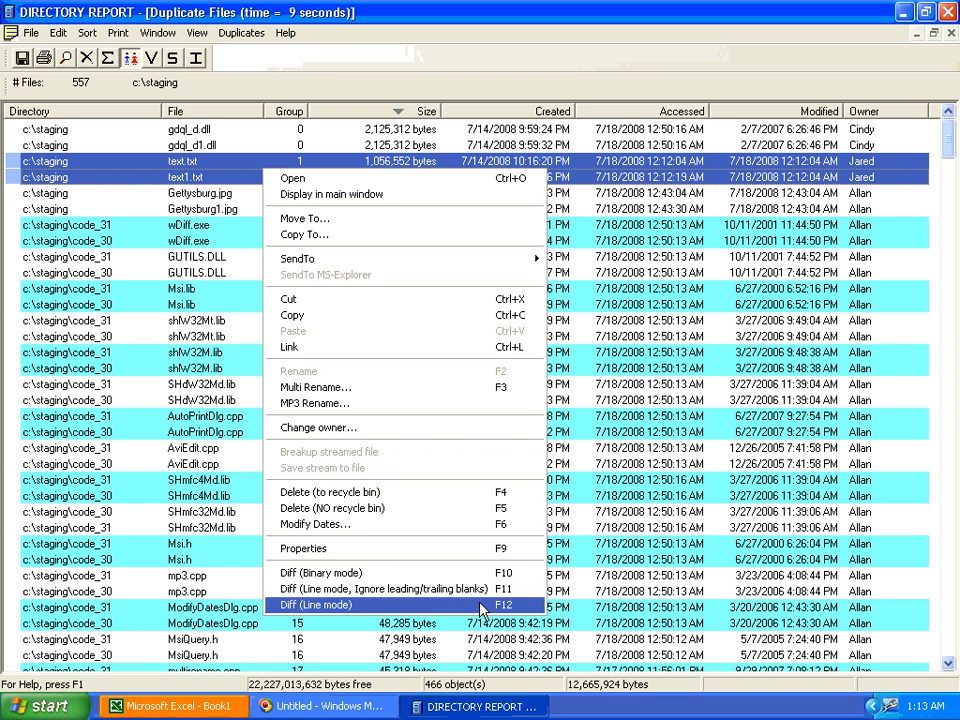
Line-compare text.txt and text1.txt in wDiff, confirm 'Files are the same', and close it.
{"action": "left_click", "coordinate": [481, 606]}
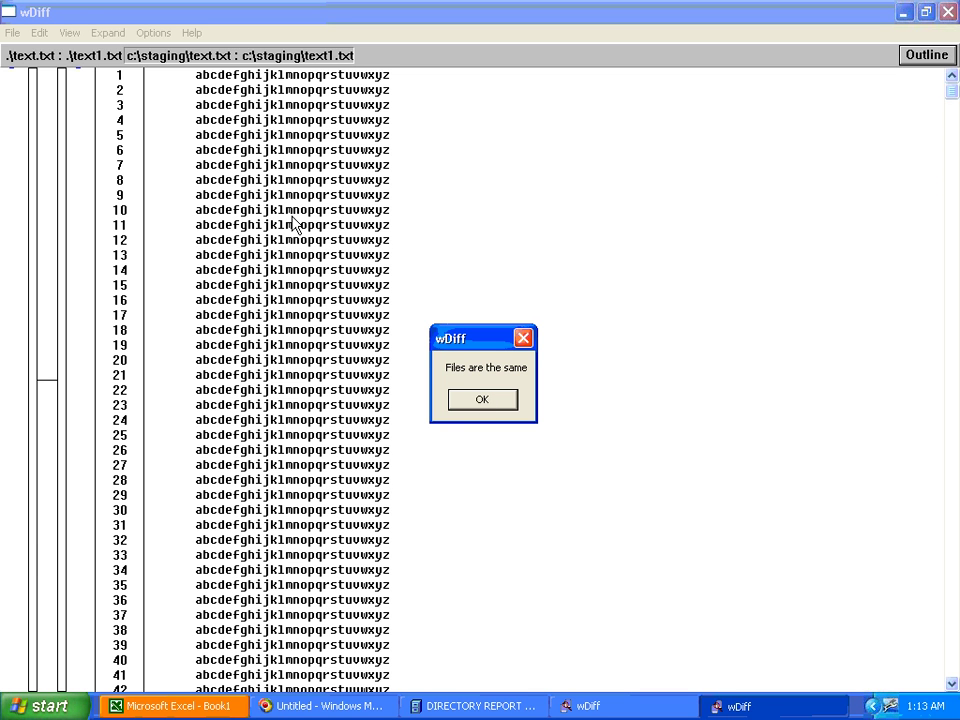
{"action": "left_click", "coordinate": [470, 406]}
{"action": "left_click", "coordinate": [947, 12]}
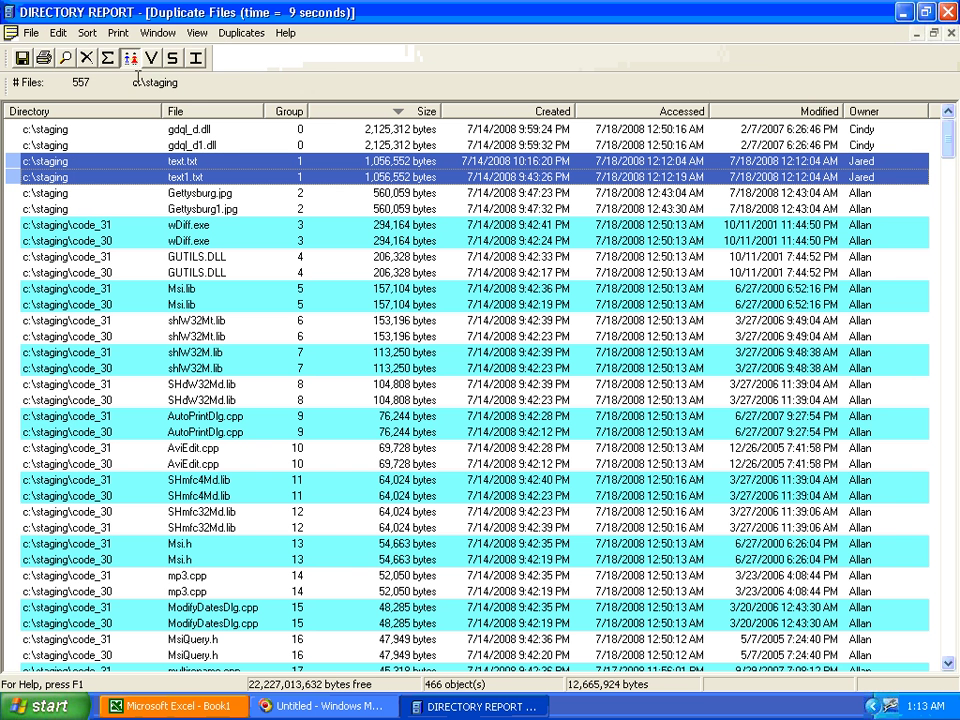
Switch to the Directory Report window listing c:\staging's 12 items.
{"action": "left_click", "coordinate": [157, 32]}
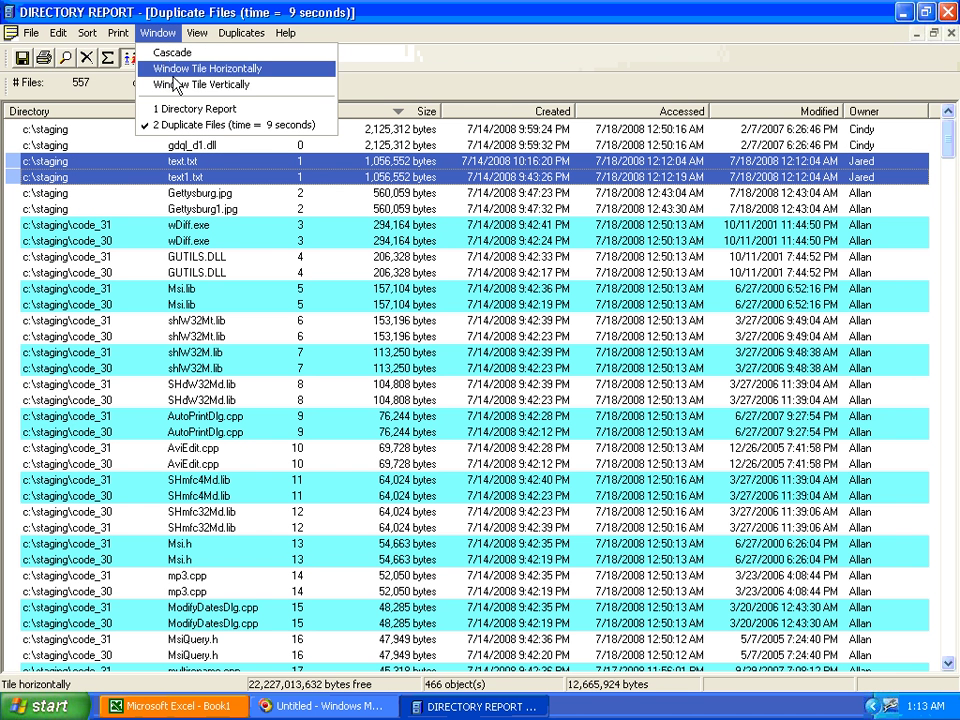
{"action": "left_click", "coordinate": [306, 110]}
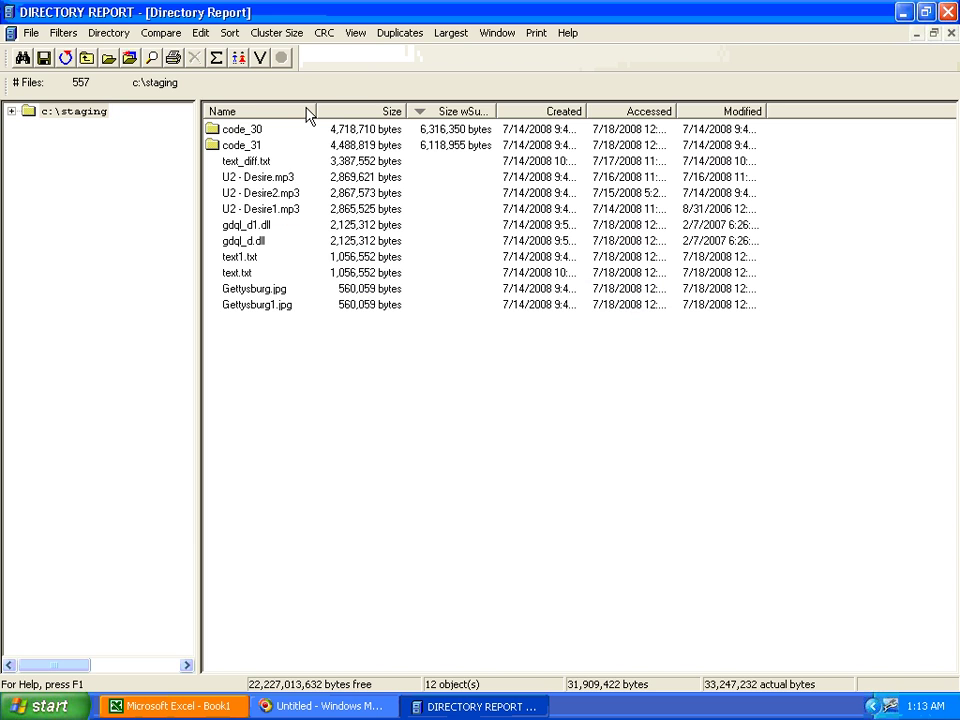
{"action": "left_click", "coordinate": [160, 32]}
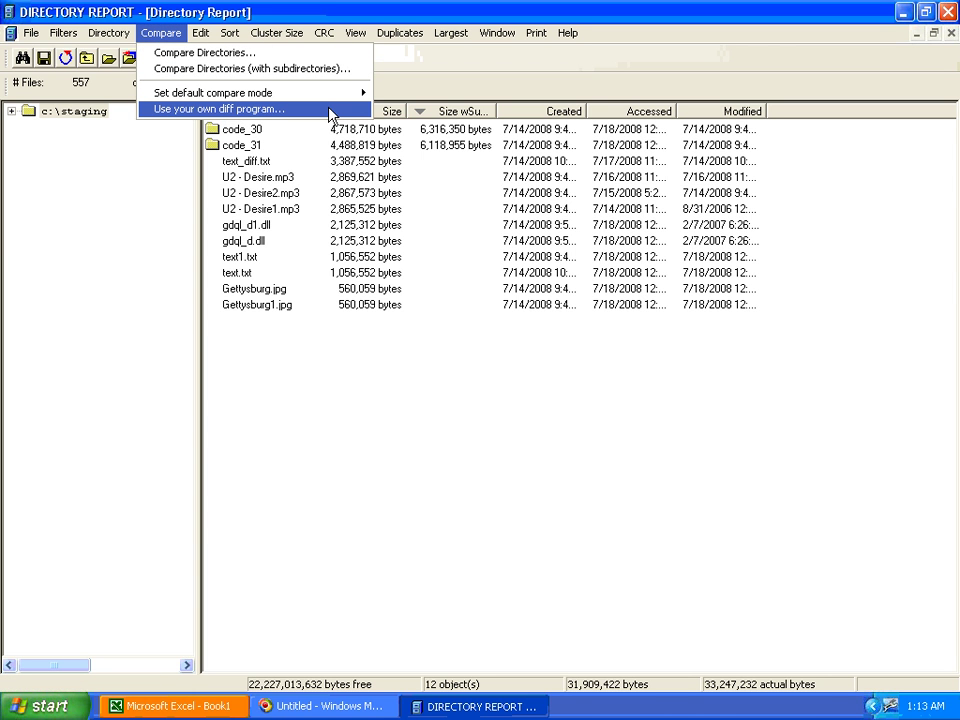
{"action": "left_click", "coordinate": [330, 113]}
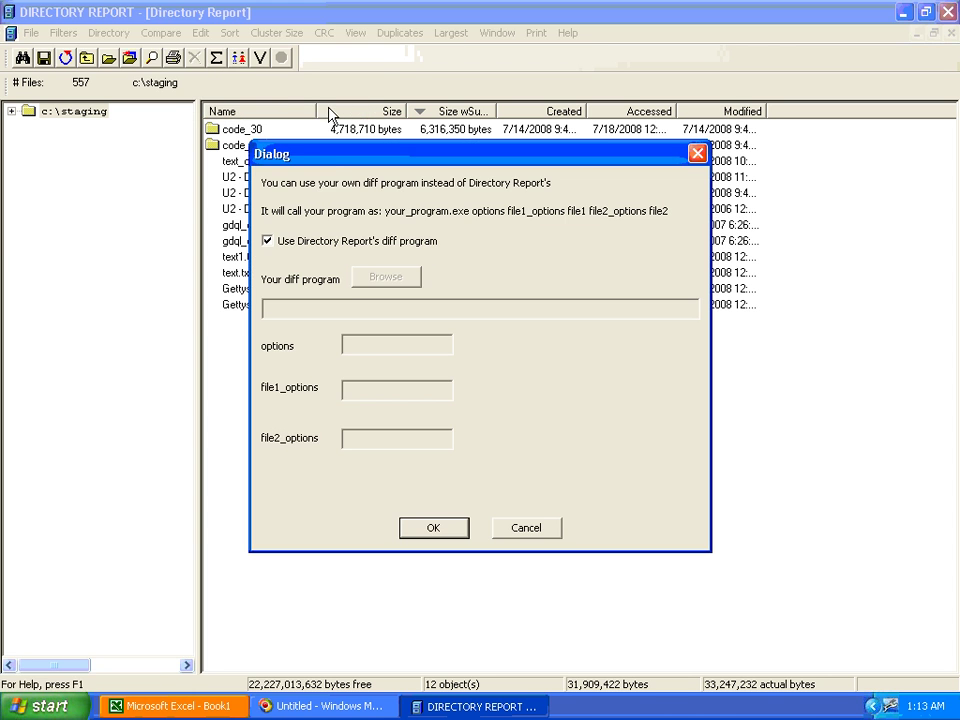
{"action": "left_click", "coordinate": [326, 243]}
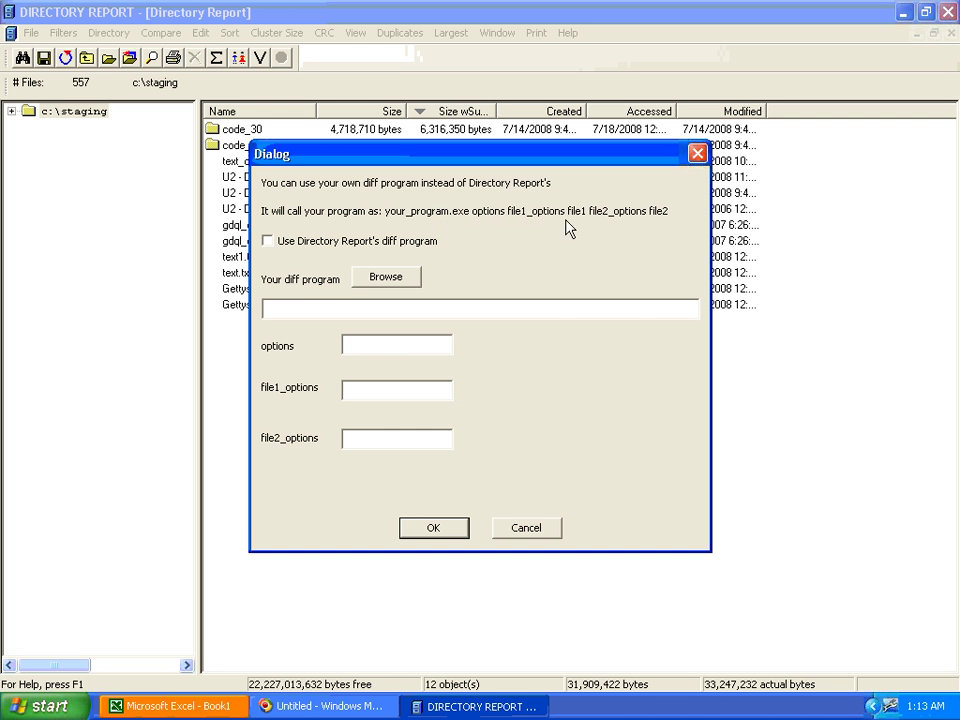
{"action": "left_click", "coordinate": [501, 529]}
From the Duplicate Files list, display text.txt in the main c:\staging listing.
{"action": "left_click", "coordinate": [498, 33]}
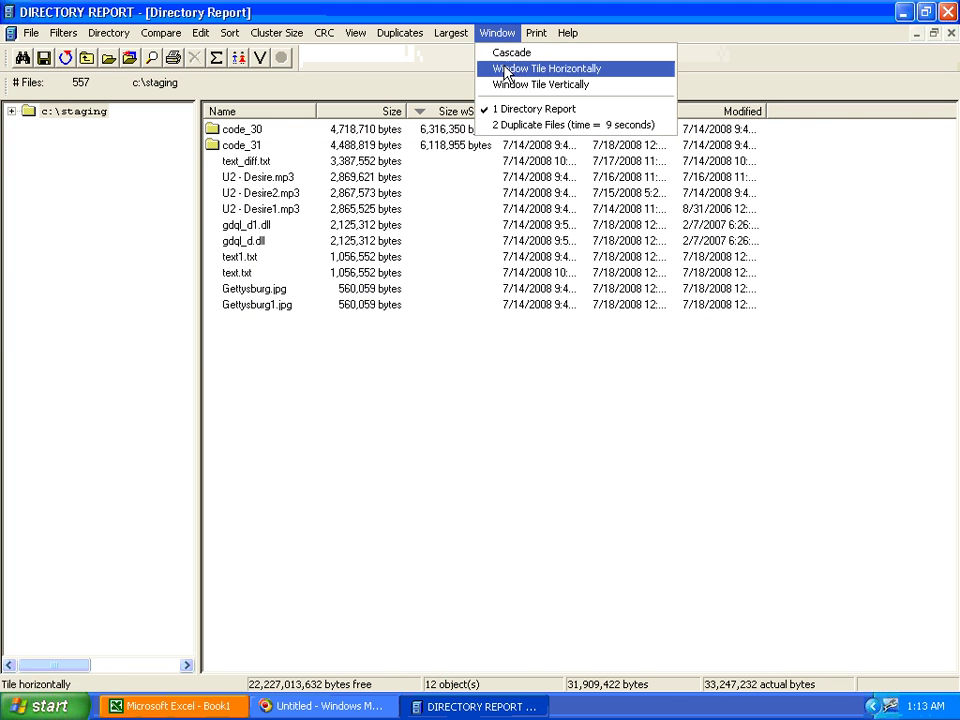
{"action": "left_click", "coordinate": [525, 124]}
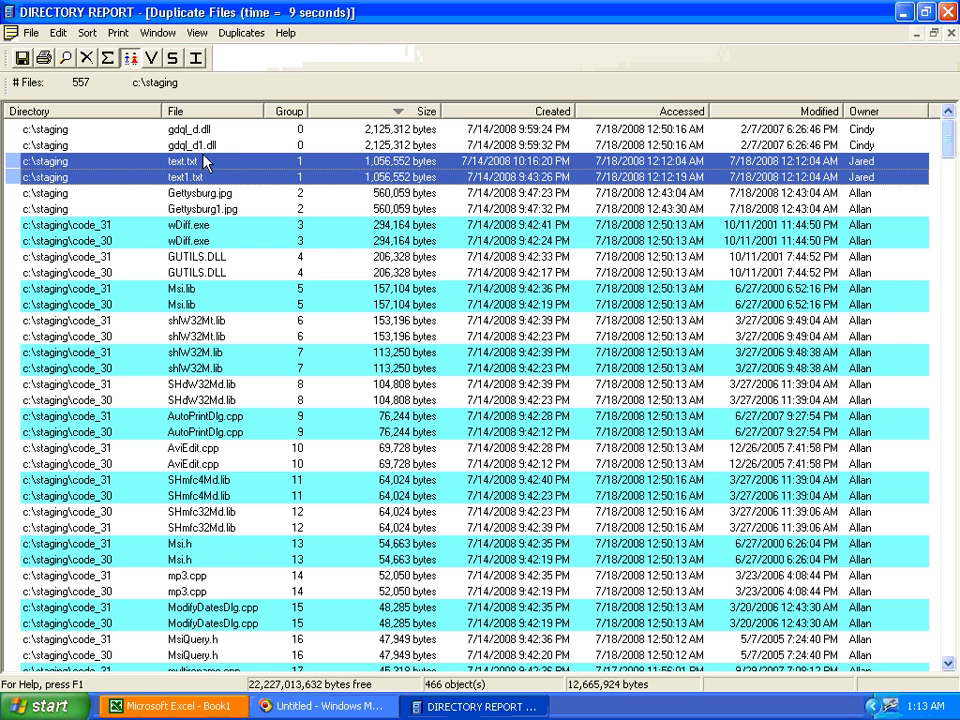
{"action": "left_click", "coordinate": [199, 164]}
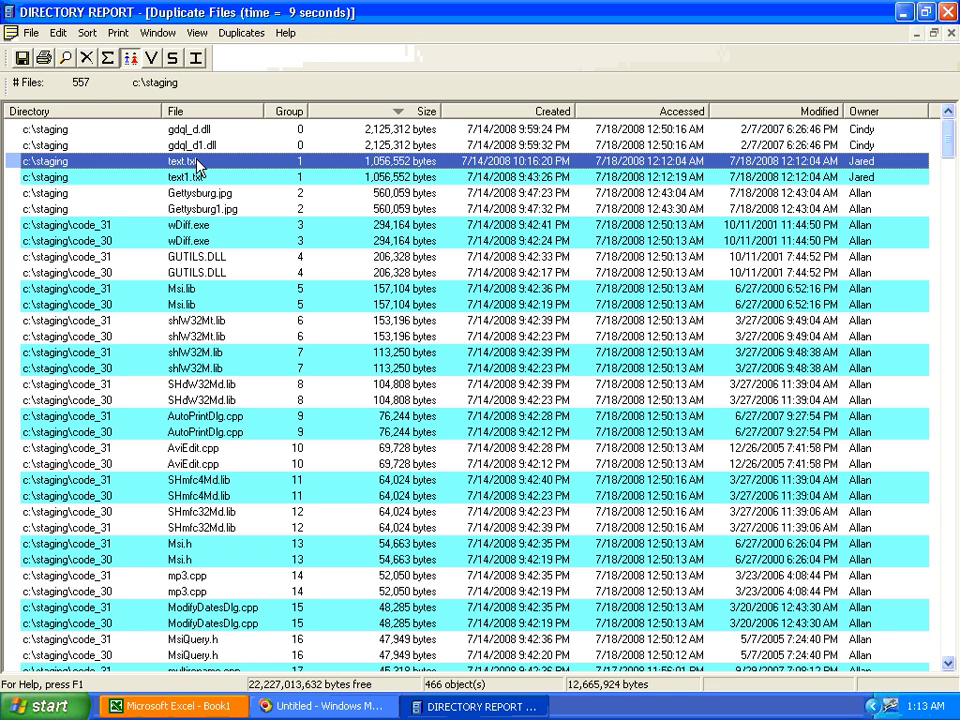
{"action": "right_click", "coordinate": [285, 163]}
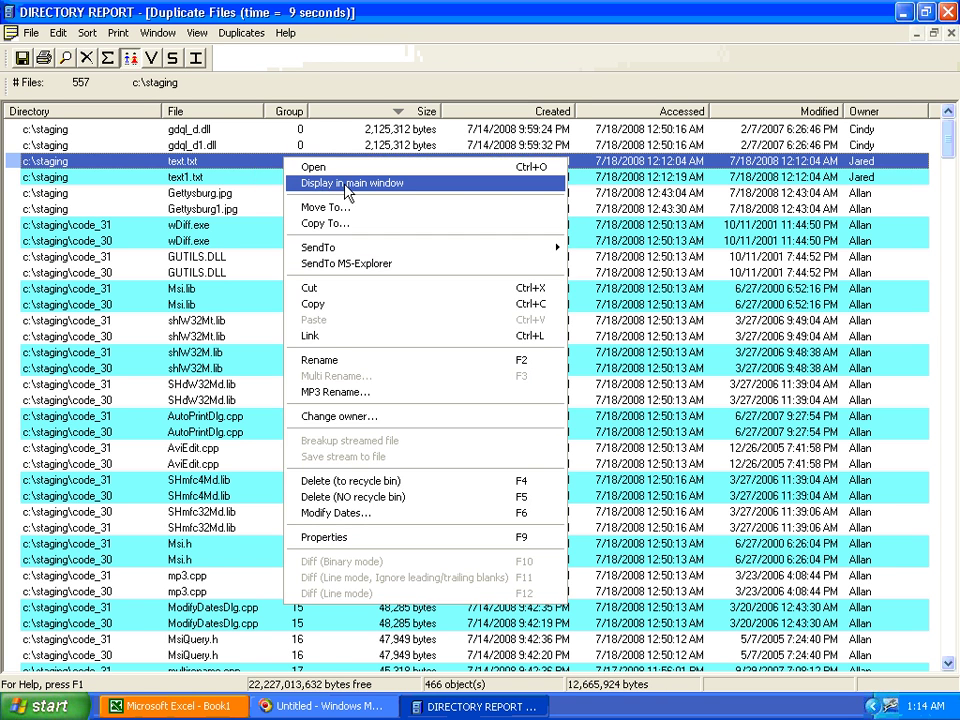
{"action": "left_click", "coordinate": [528, 186]}
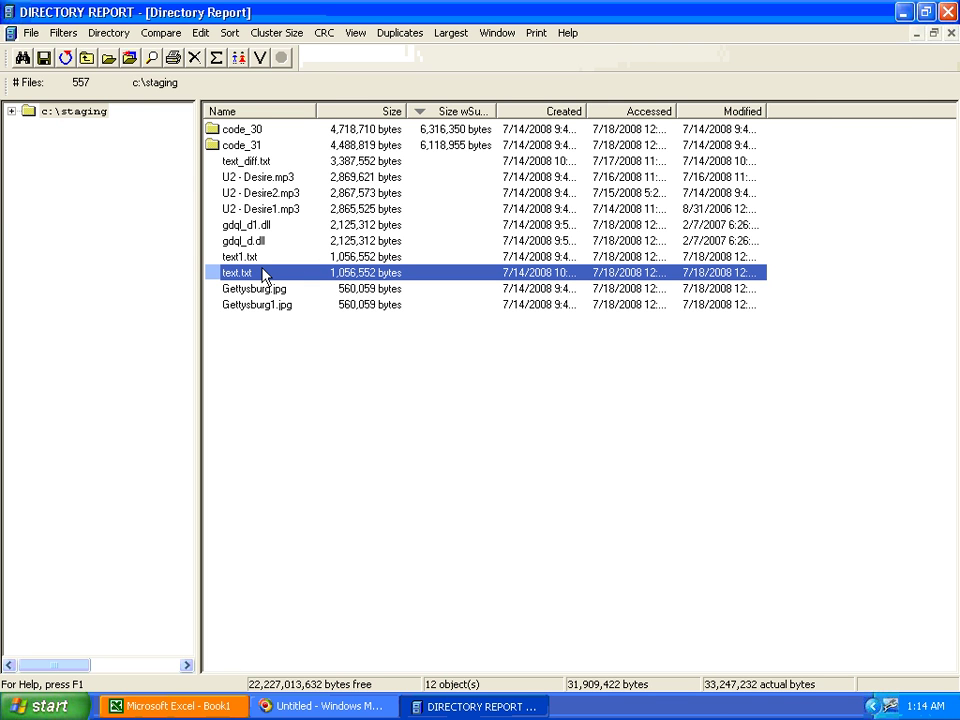
Switch to the Duplicate Files window and show text.txt's folder in Explorer, then close Explorer.
{"action": "left_click", "coordinate": [493, 35]}
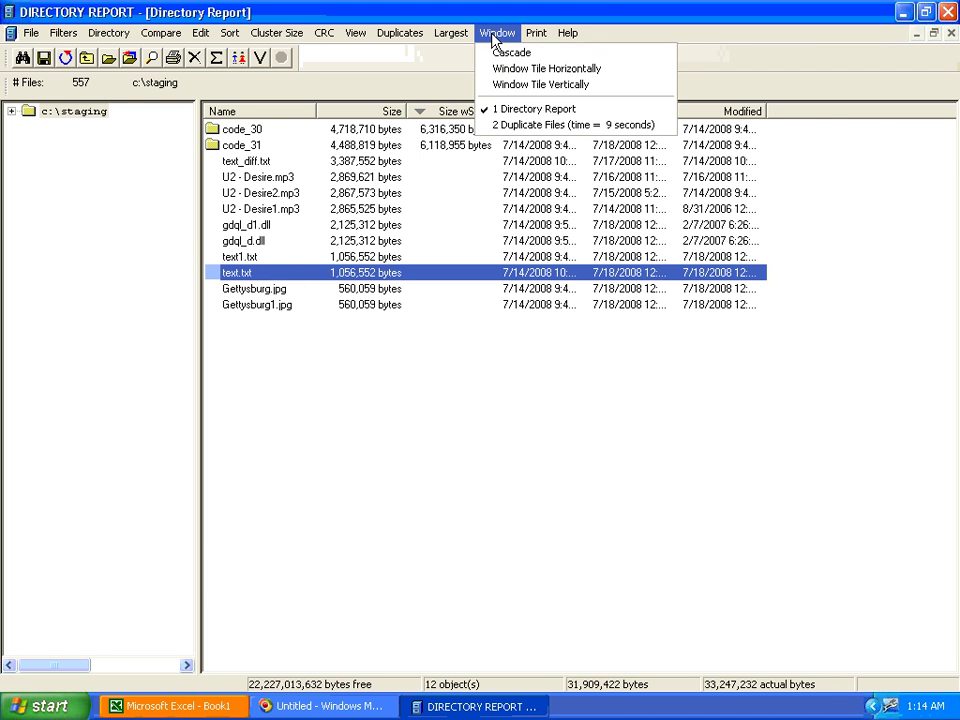
{"action": "left_click", "coordinate": [558, 126]}
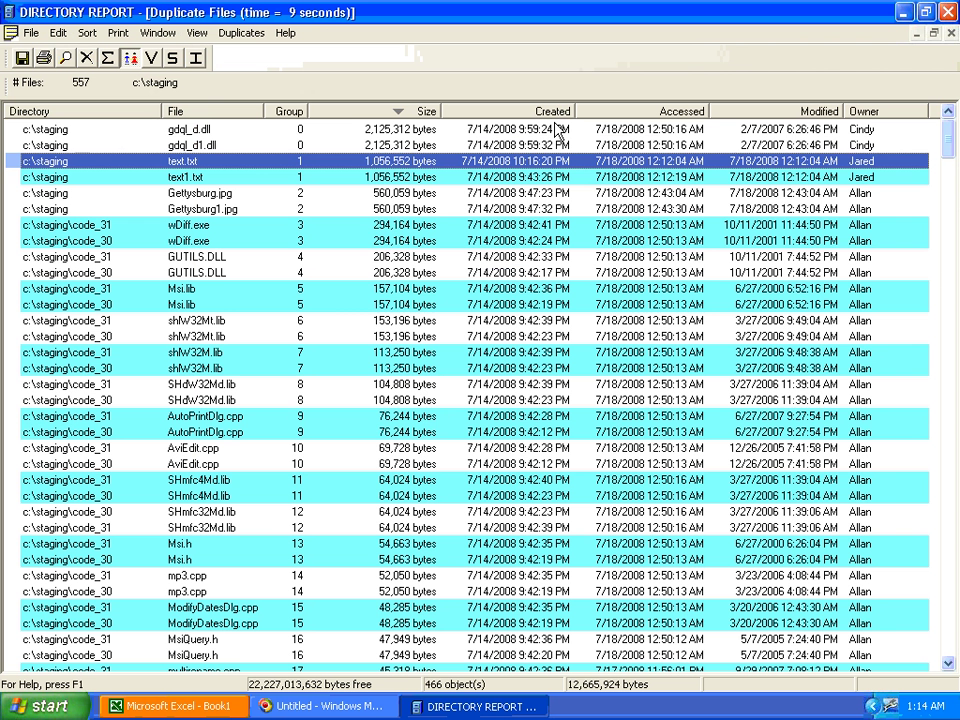
{"action": "right_click", "coordinate": [253, 165]}
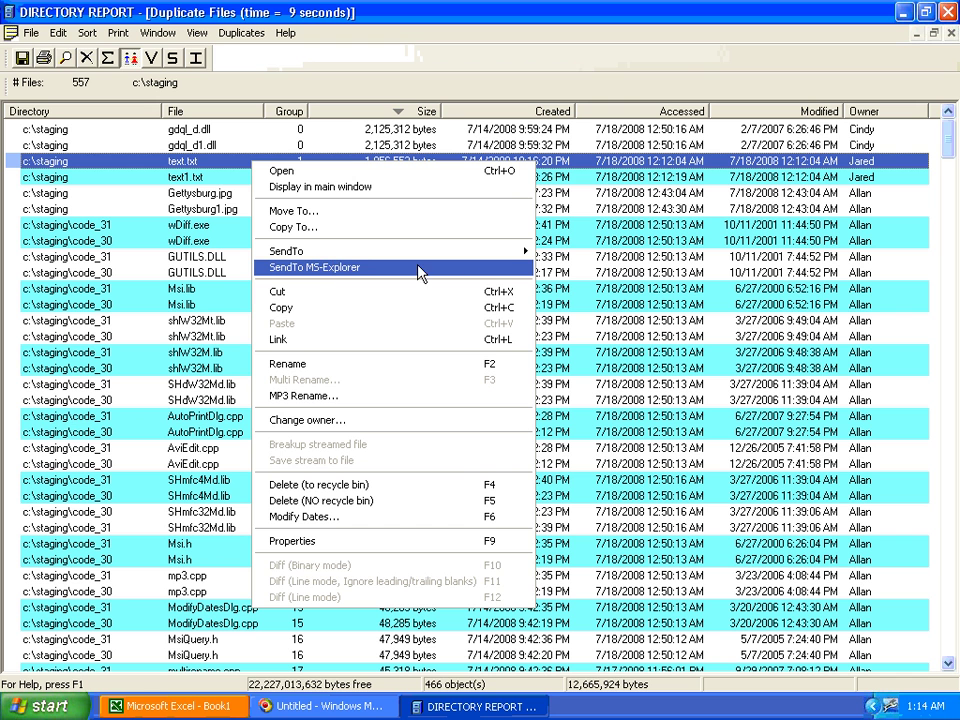
{"action": "left_click", "coordinate": [507, 270]}
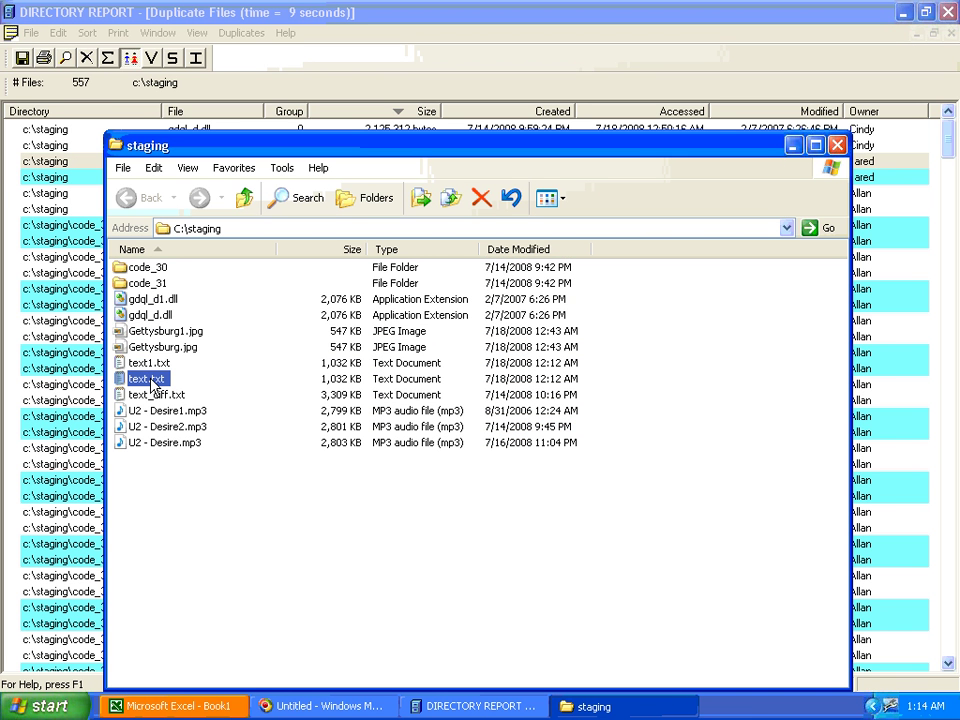
{"action": "left_click", "coordinate": [836, 146]}
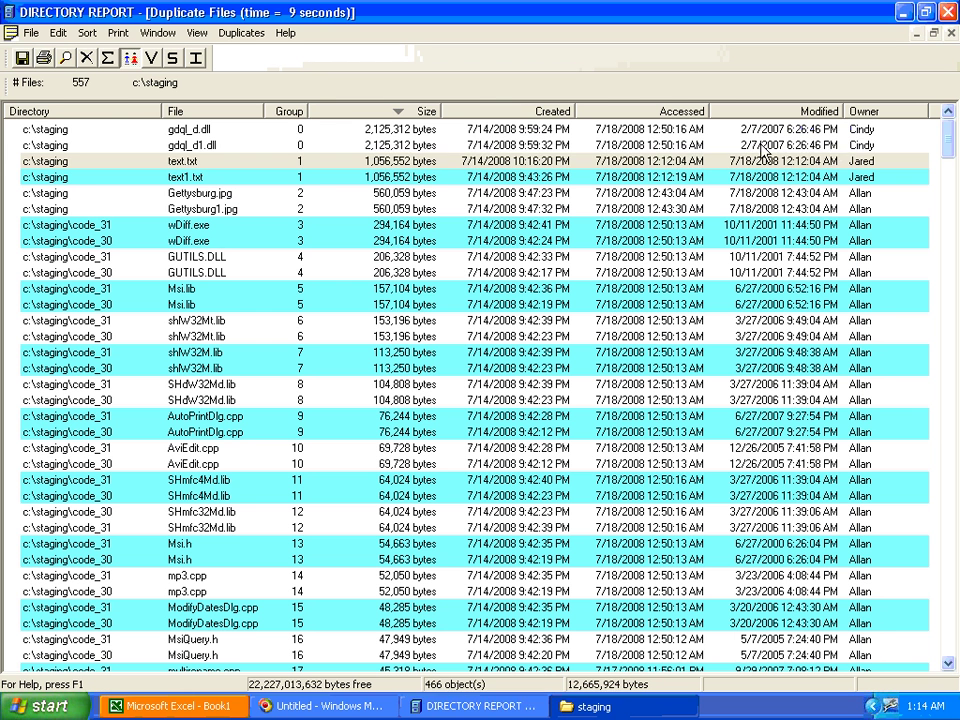
{"action": "left_click", "coordinate": [213, 147]}
{"action": "right_click", "coordinate": [213, 147]}
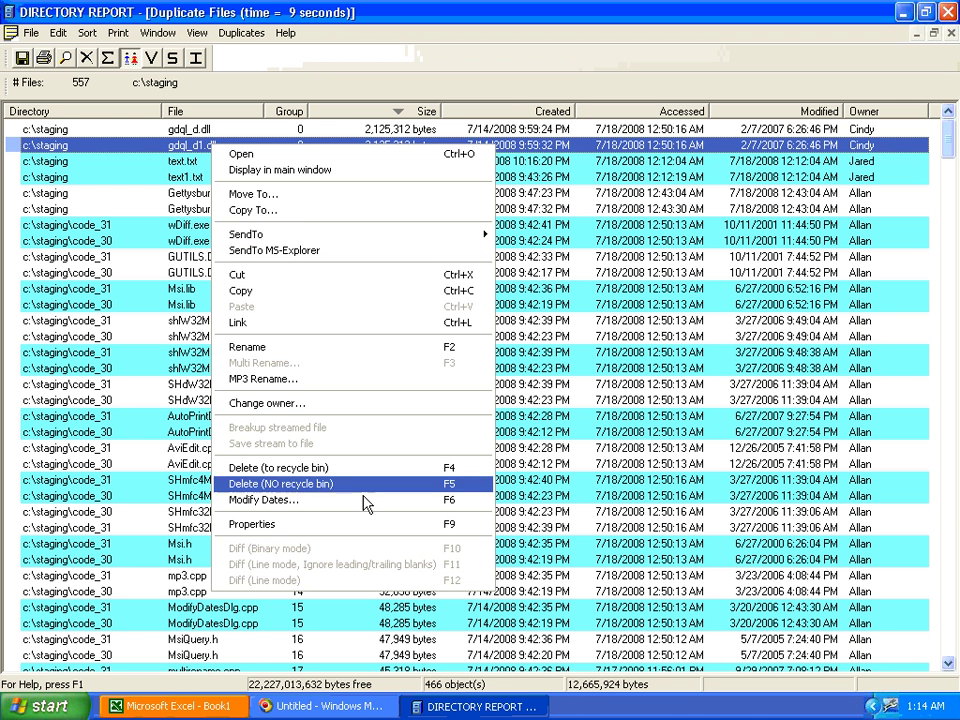
{"action": "left_click", "coordinate": [471, 528]}
{"action": "left_click", "coordinate": [406, 104]}
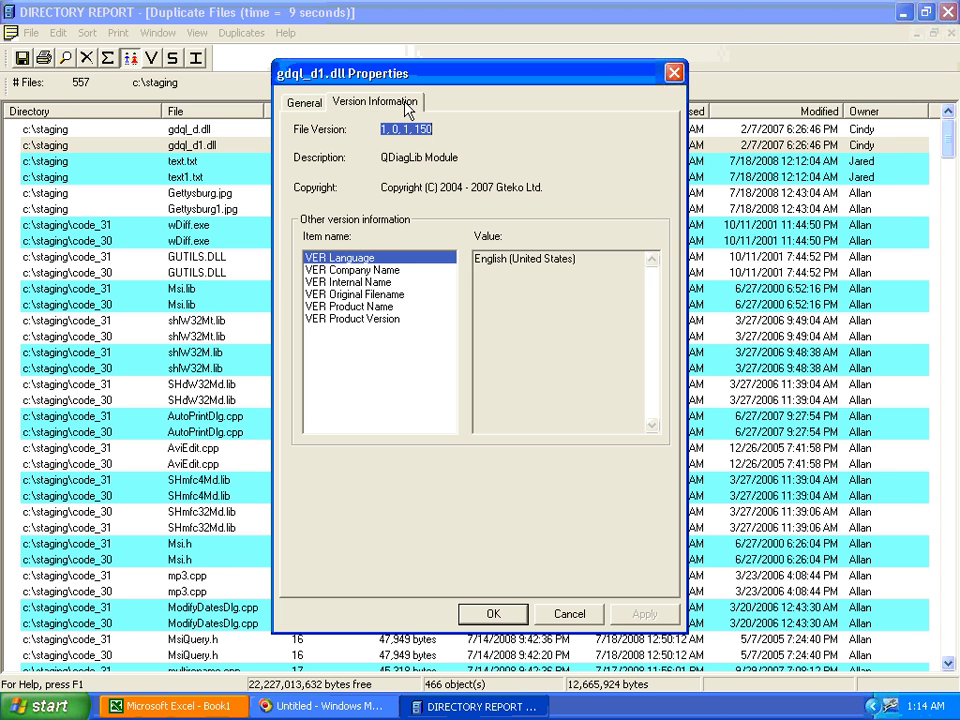
{"action": "left_click", "coordinate": [396, 271]}
{"action": "left_click", "coordinate": [397, 283]}
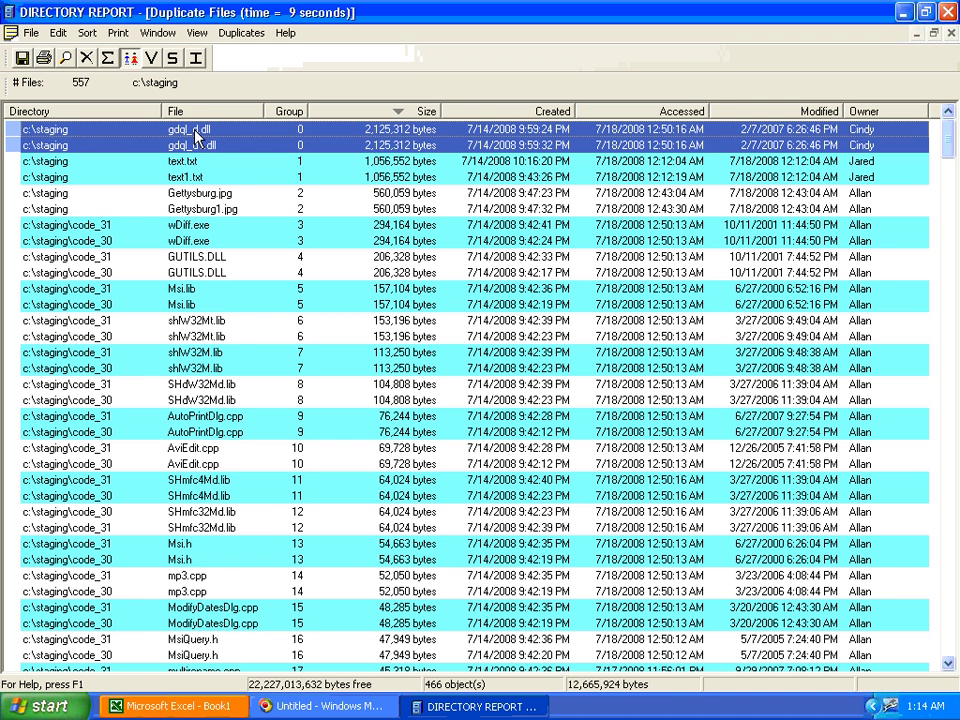
{"action": "right_click", "coordinate": [197, 133]}
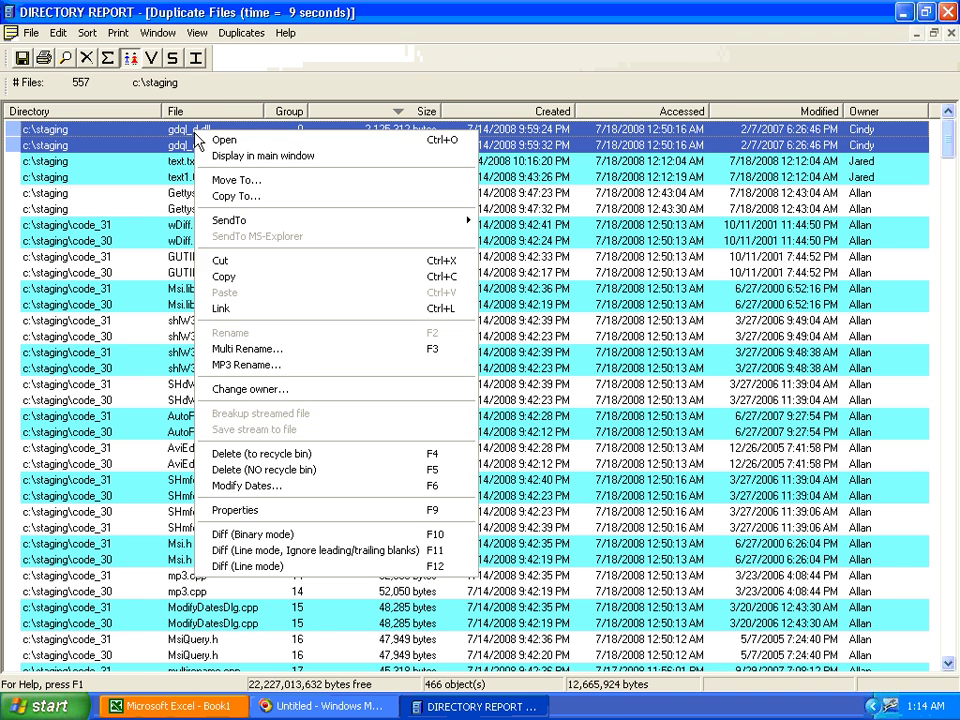
{"action": "left_click", "coordinate": [455, 511]}
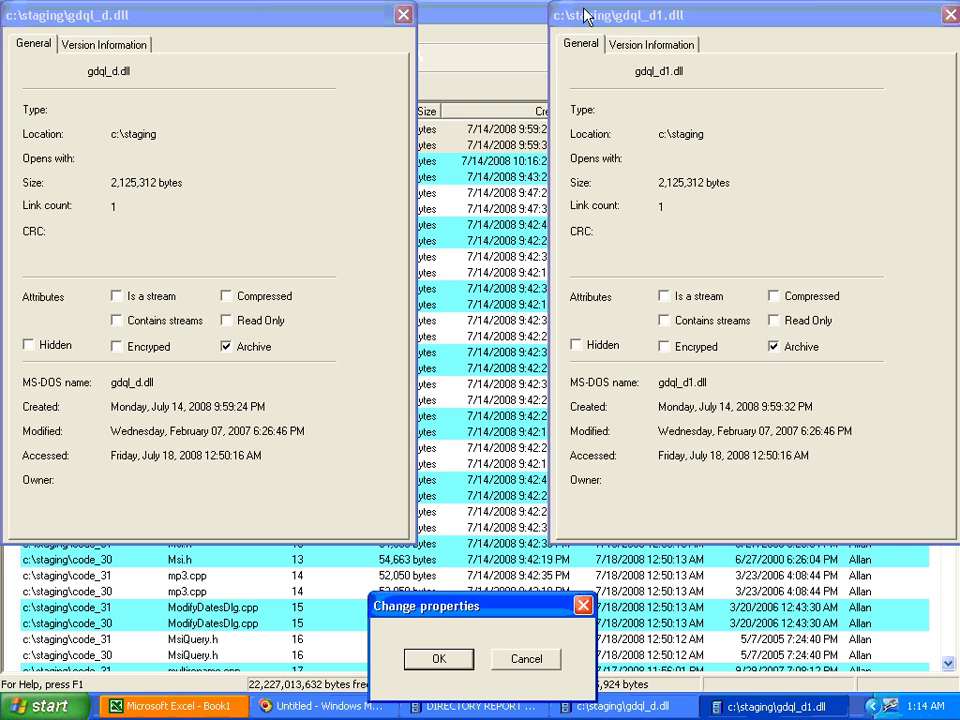
{"action": "left_click", "coordinate": [555, 40]}
{"action": "left_click_drag", "start_coordinate": [550, 15], "coordinate": [457, 17]}
{"action": "left_click", "coordinate": [512, 46]}
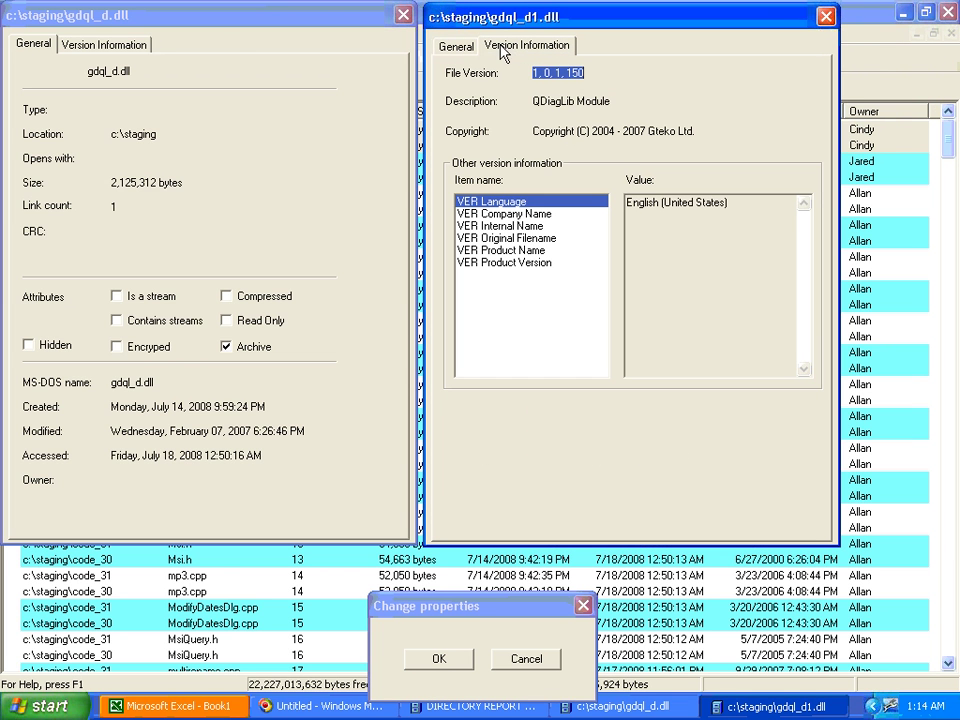
{"action": "left_click", "coordinate": [141, 54]}
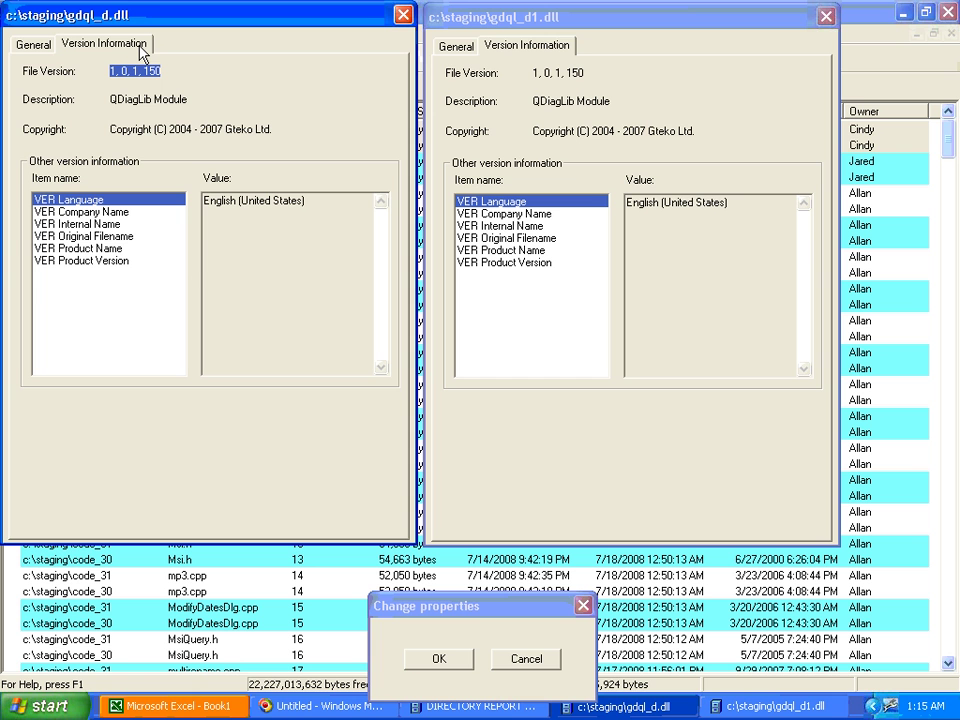
{"action": "left_click", "coordinate": [510, 662]}
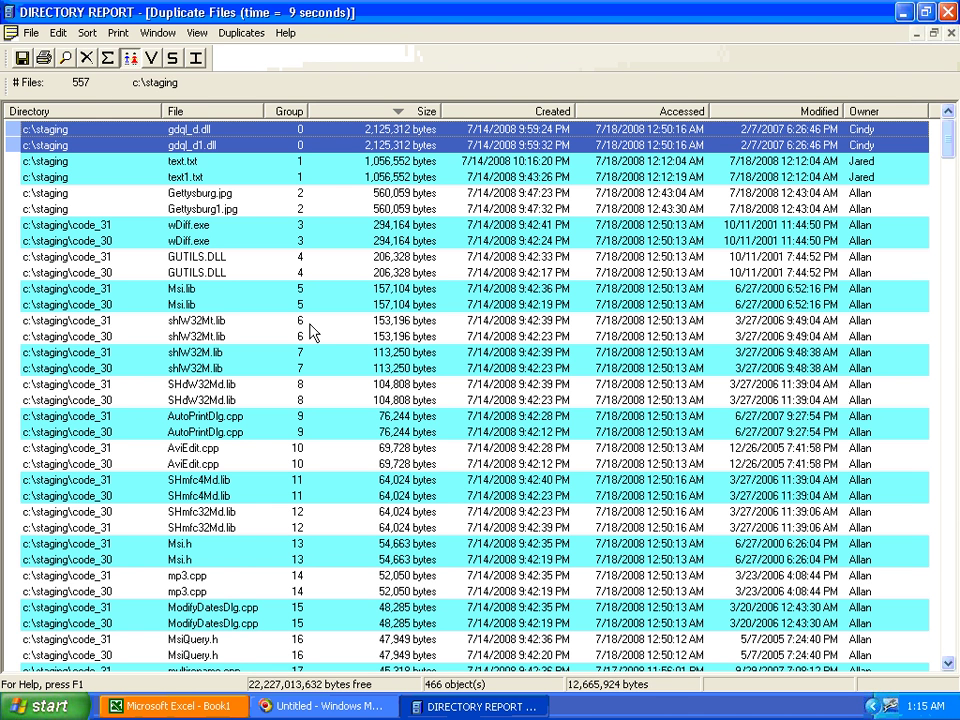
Using the duplicate-group selection options, mark the newest created file in every group.
{"action": "left_click", "coordinate": [245, 34]}
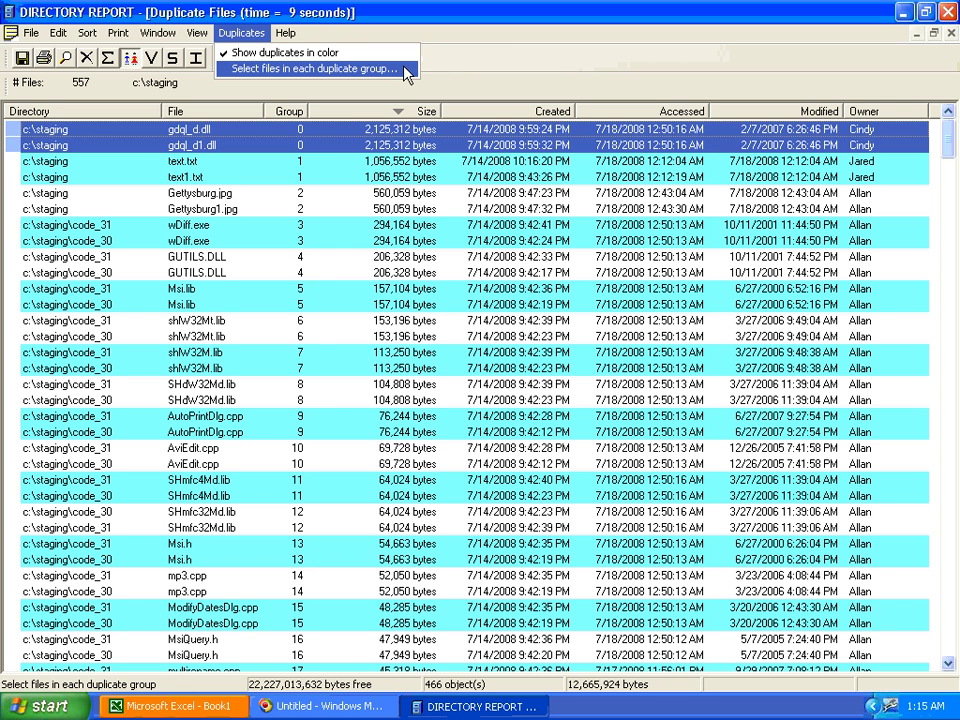
{"action": "left_click", "coordinate": [407, 69]}
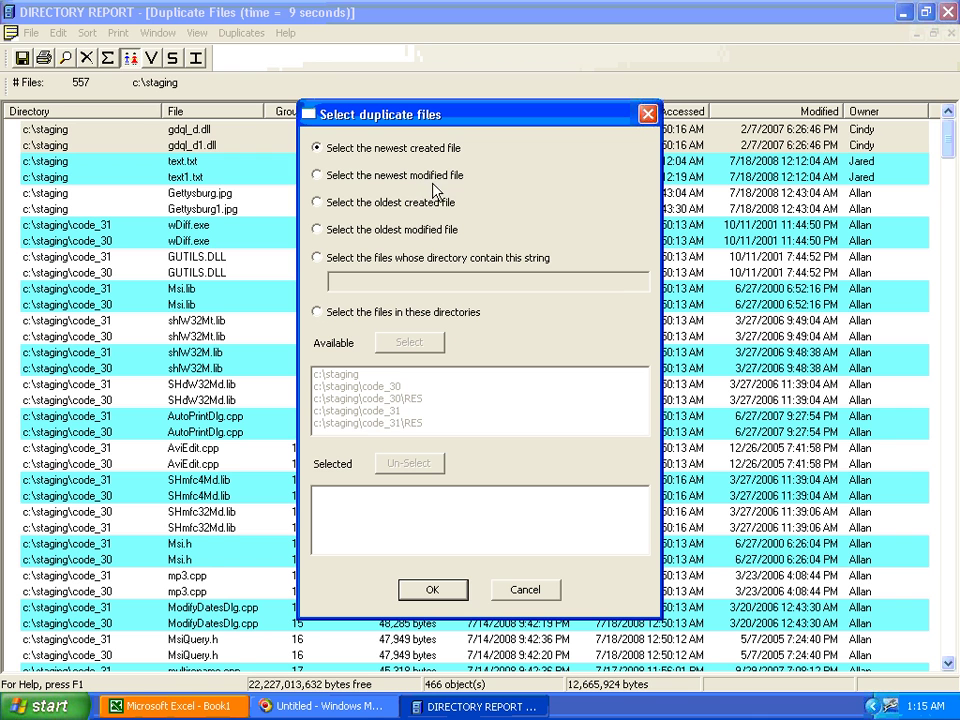
{"action": "left_click", "coordinate": [418, 257]}
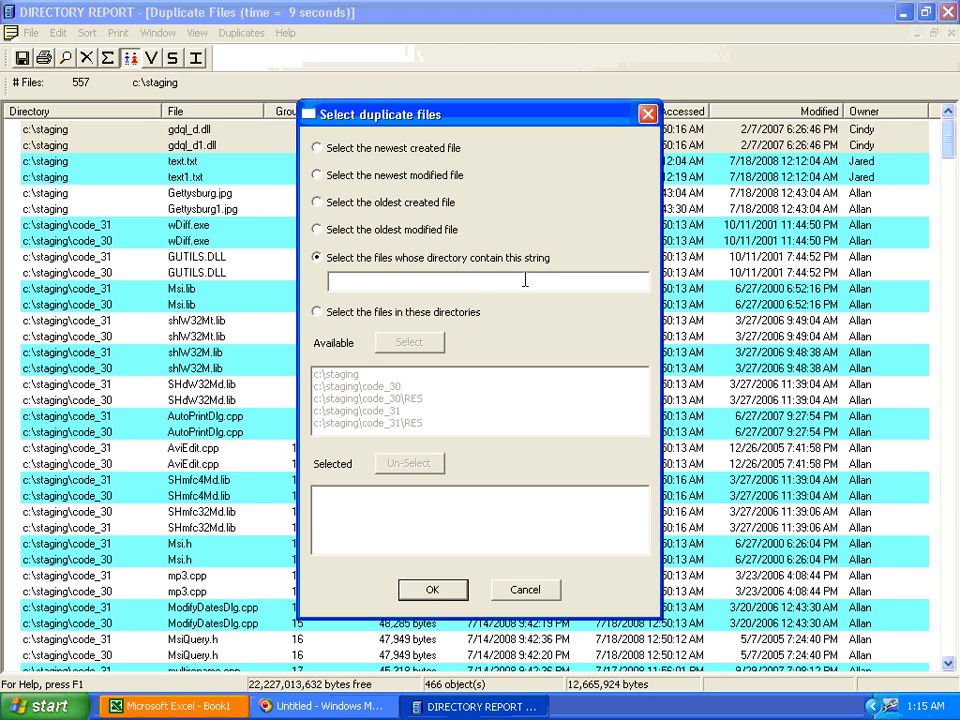
{"action": "left_click", "coordinate": [470, 313]}
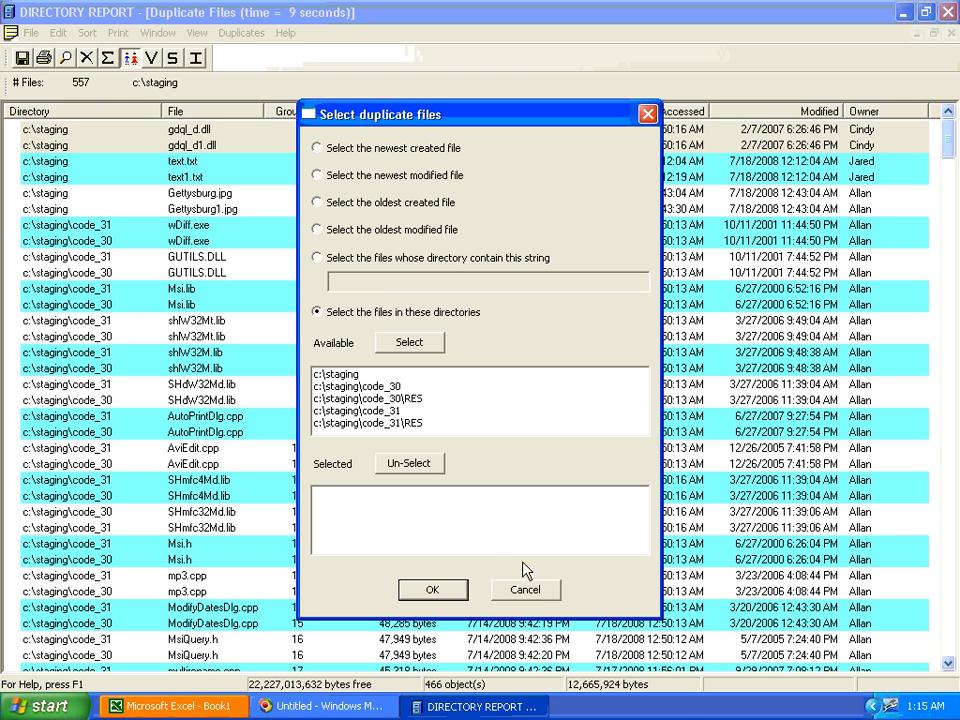
{"action": "left_click", "coordinate": [366, 150]}
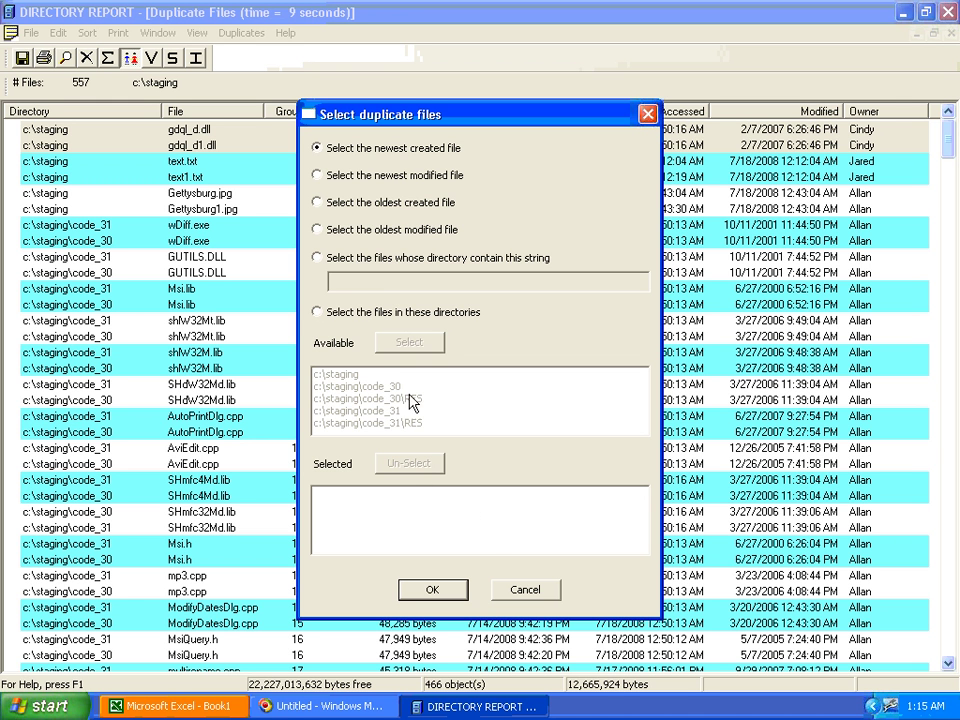
{"action": "left_click", "coordinate": [430, 592]}
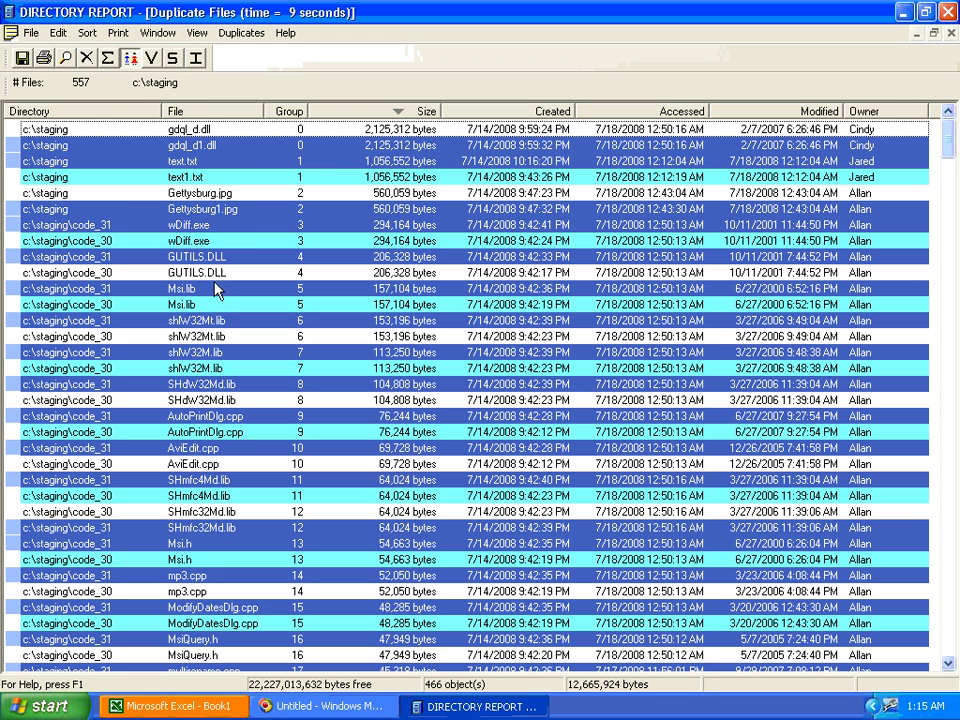
Invert and then clear the whole selection, and bring up the actions for text.txt.
{"action": "left_click", "coordinate": [58, 32]}
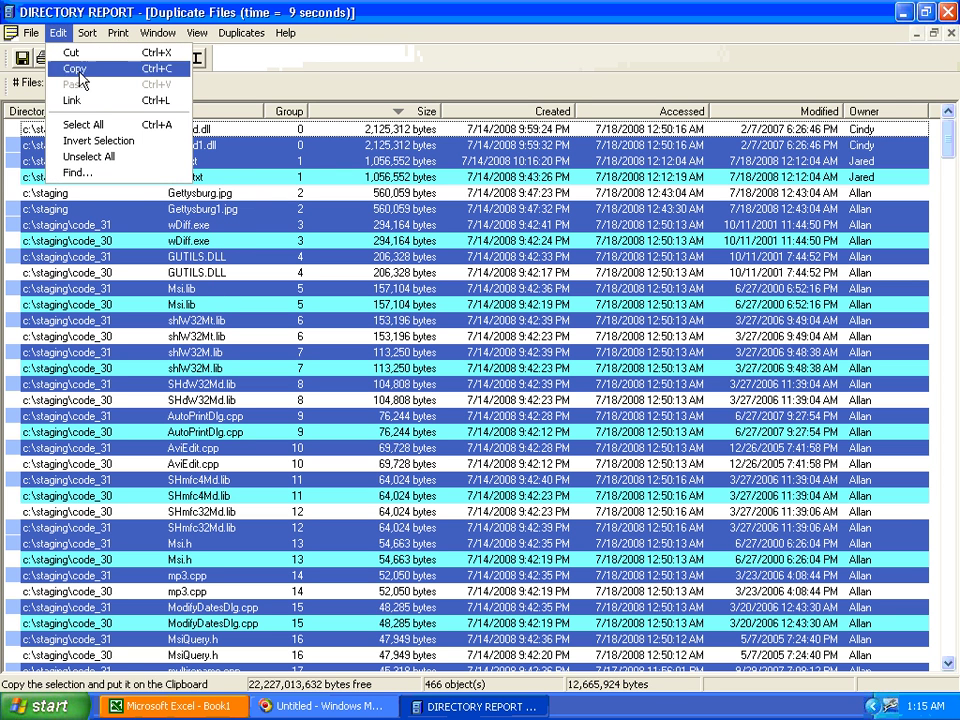
{"action": "left_click", "coordinate": [170, 141]}
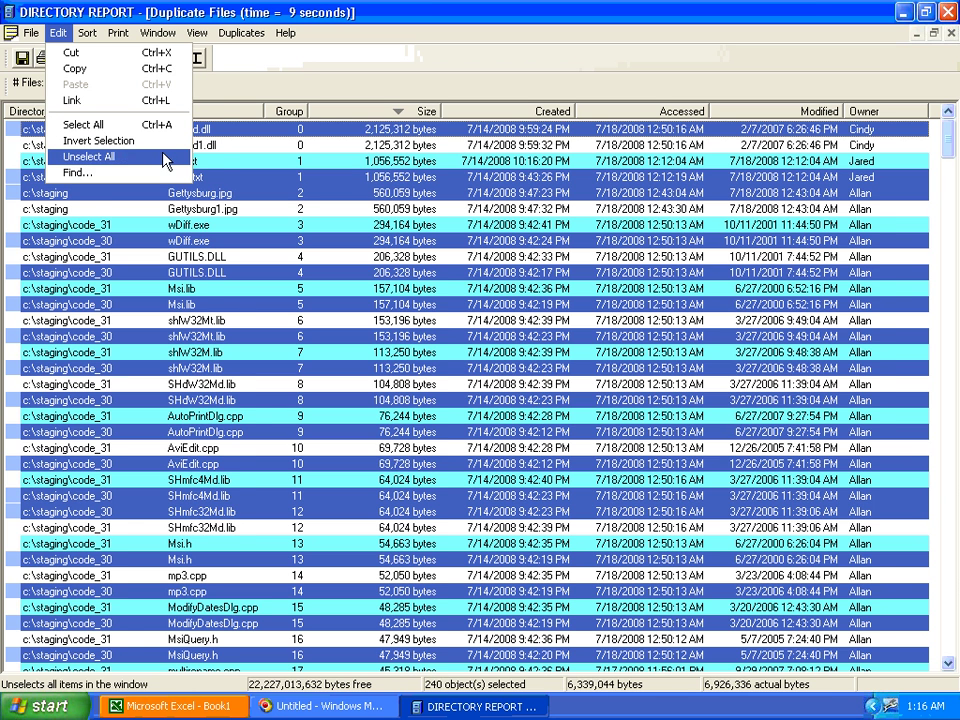
{"action": "left_click", "coordinate": [164, 156]}
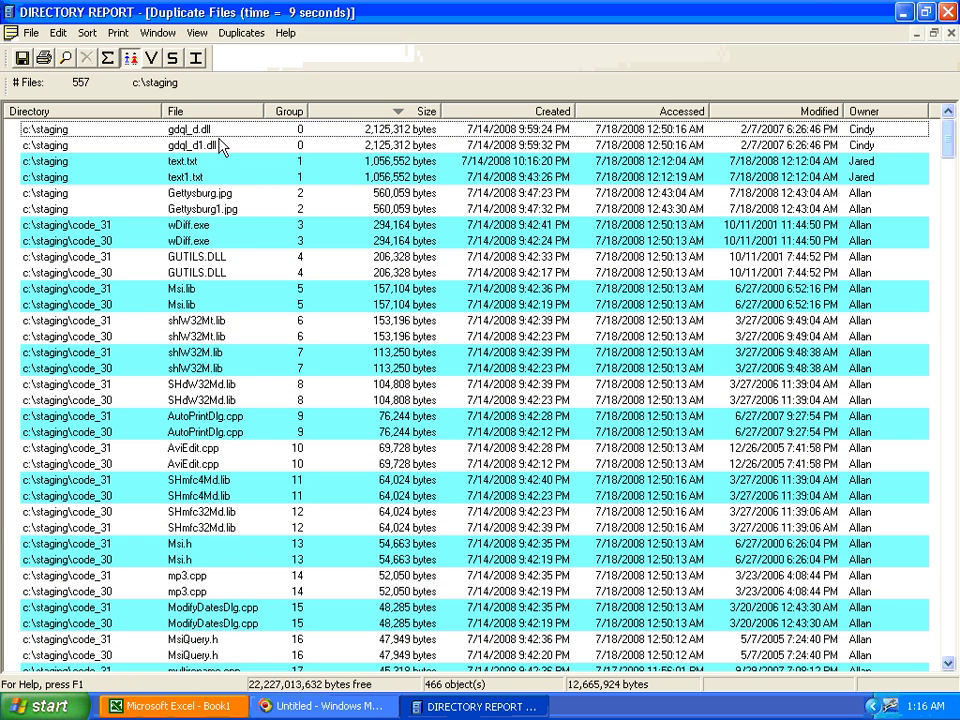
{"action": "left_click", "coordinate": [205, 162]}
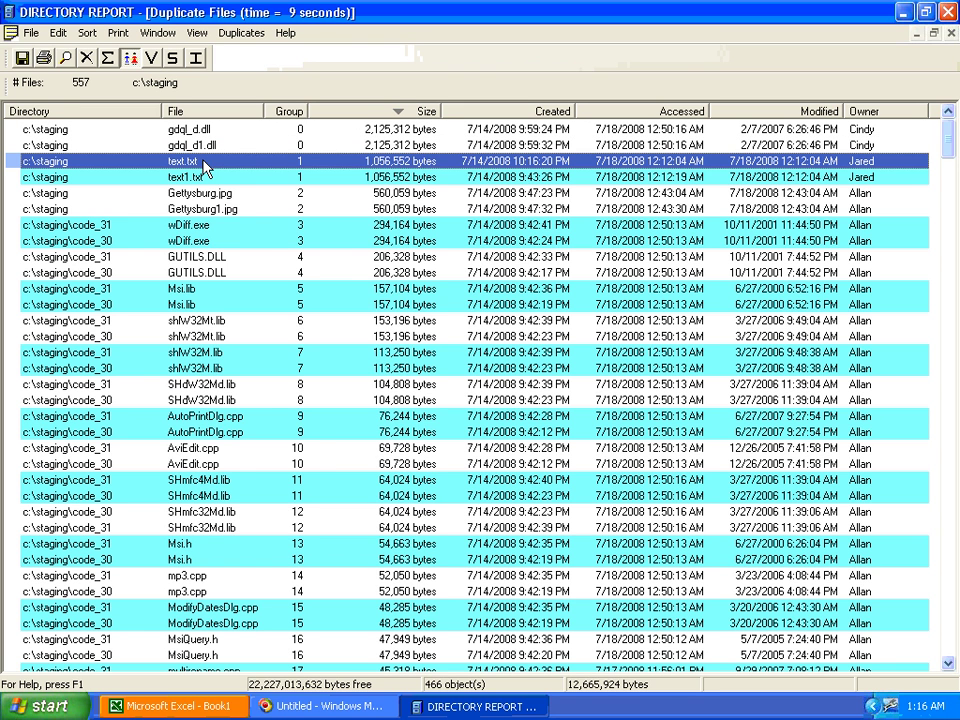
{"action": "right_click", "coordinate": [203, 161]}
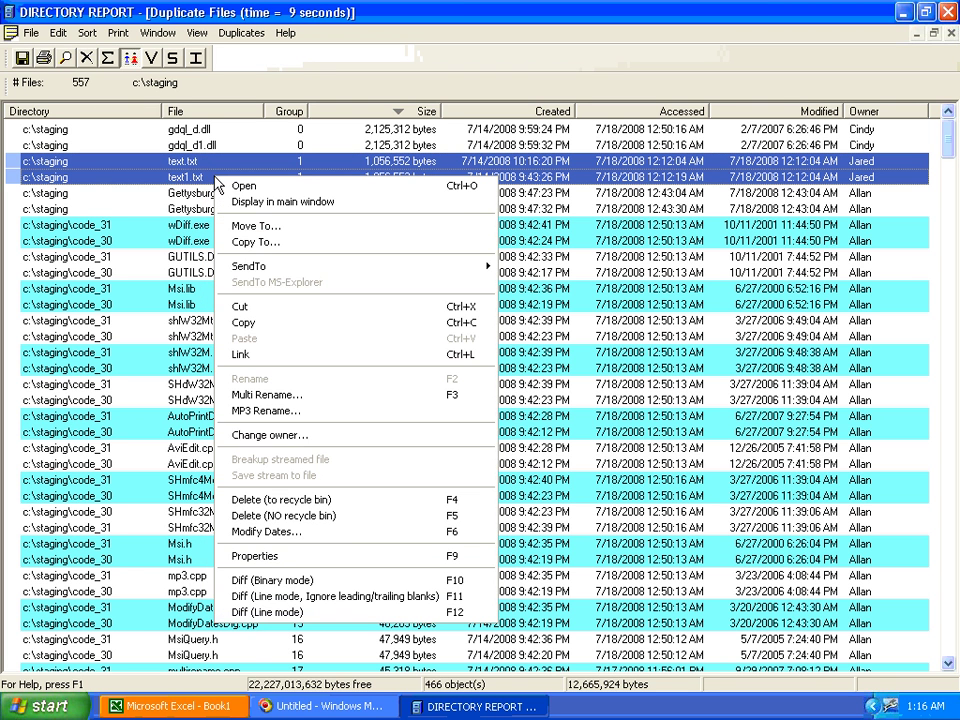
{"action": "left_click", "coordinate": [318, 357]}
{"action": "left_click", "coordinate": [322, 322]}
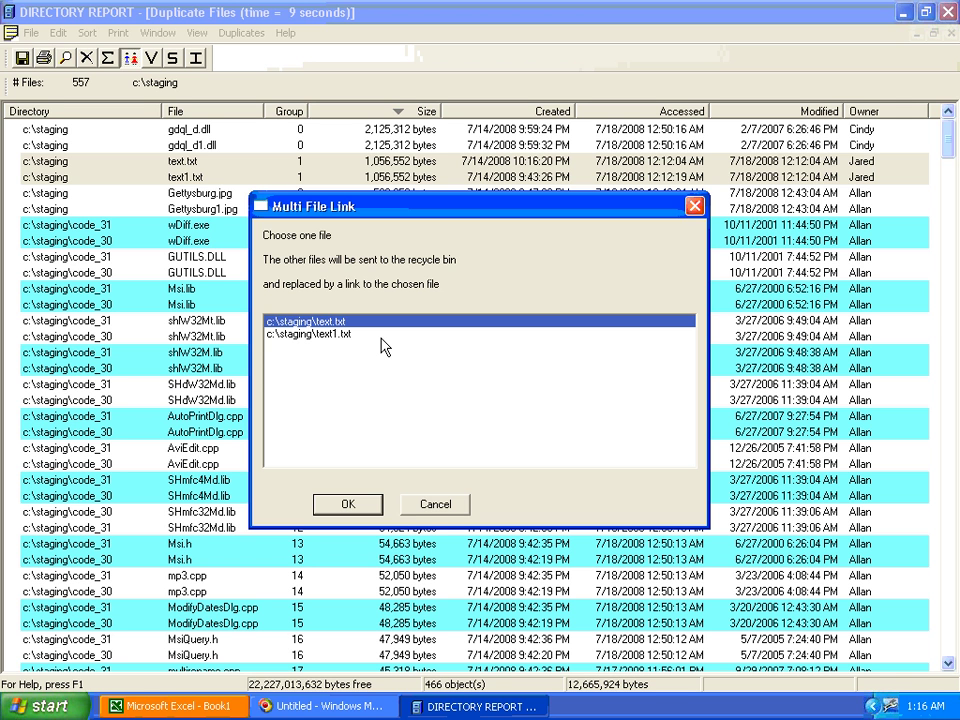
{"action": "left_click", "coordinate": [430, 506]}
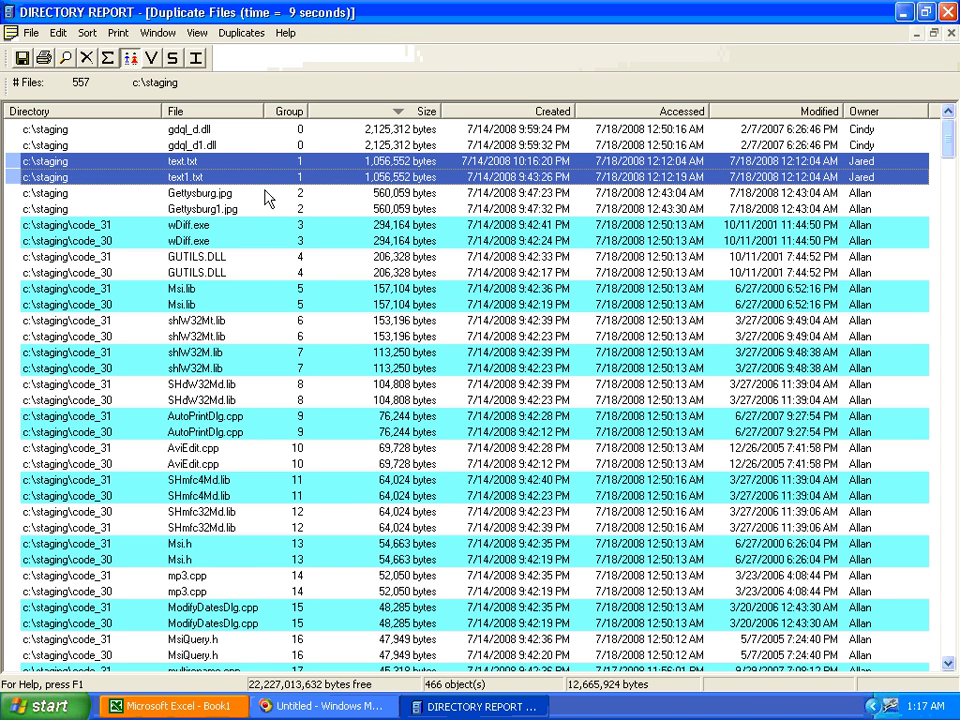
Review the AVI, MP3, MSI, version, WAV and HTML tabs in Printing options, then clear every field.
{"action": "left_click", "coordinate": [124, 34]}
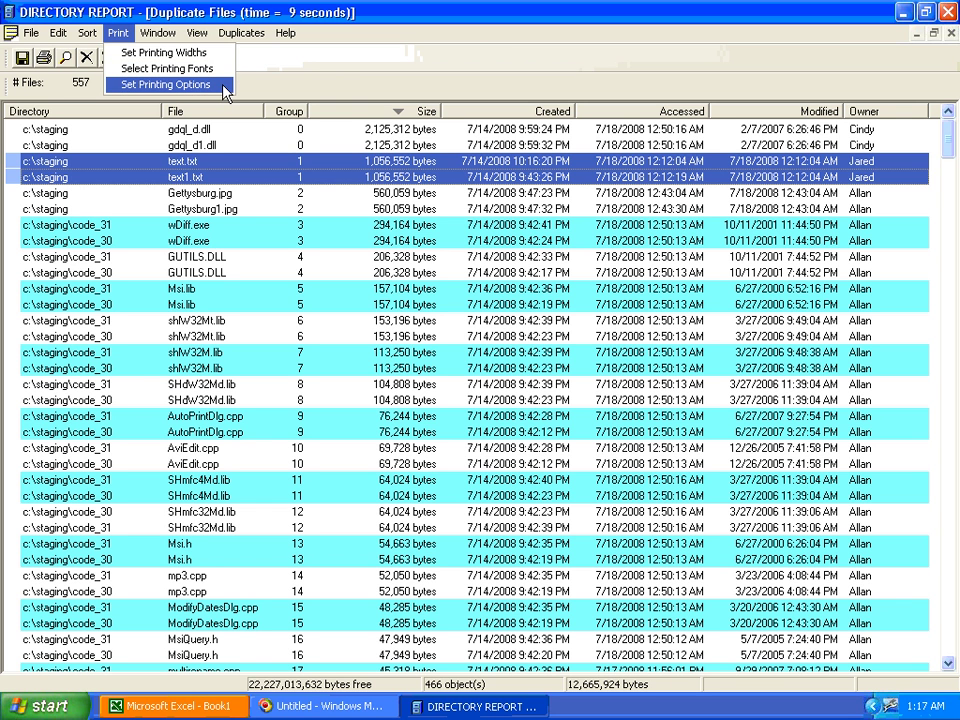
{"action": "left_click", "coordinate": [223, 86]}
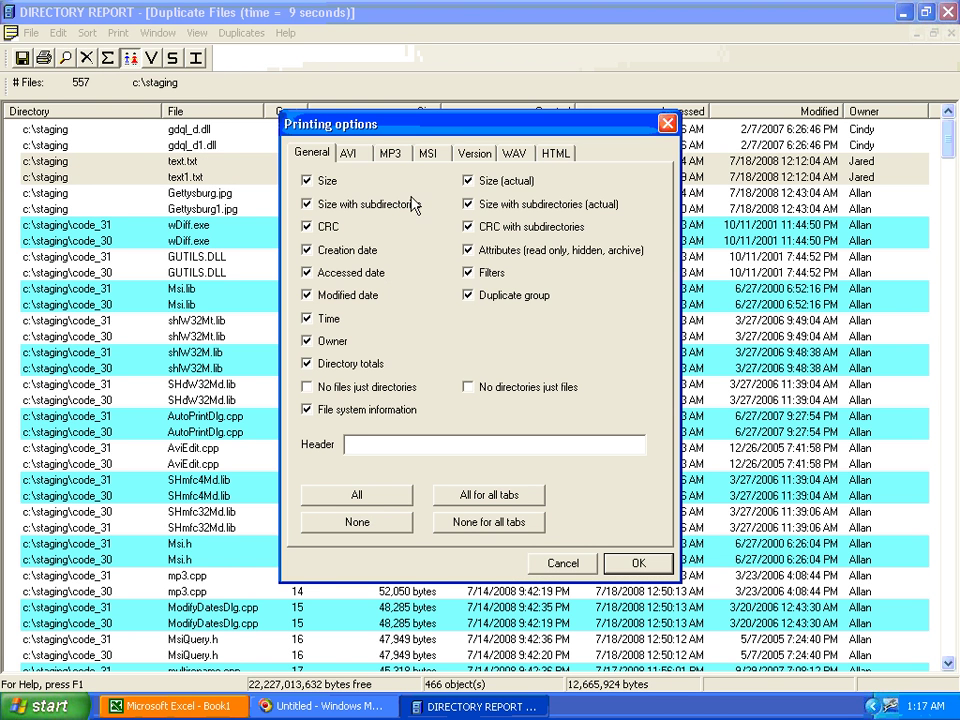
{"action": "left_click", "coordinate": [352, 154]}
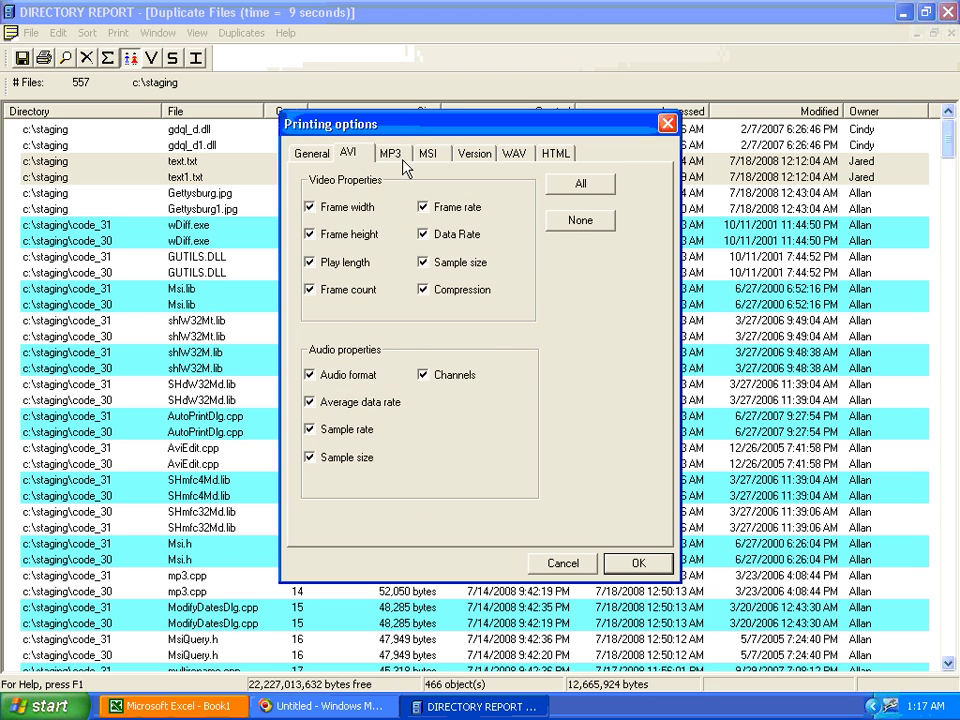
{"action": "left_click", "coordinate": [392, 156]}
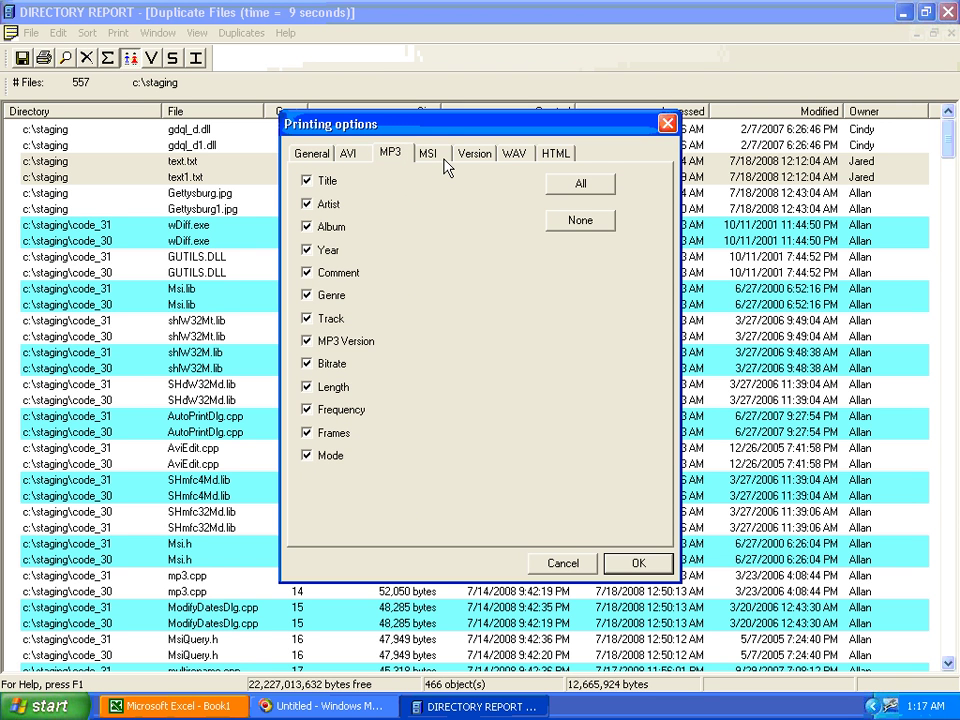
{"action": "left_click", "coordinate": [443, 160]}
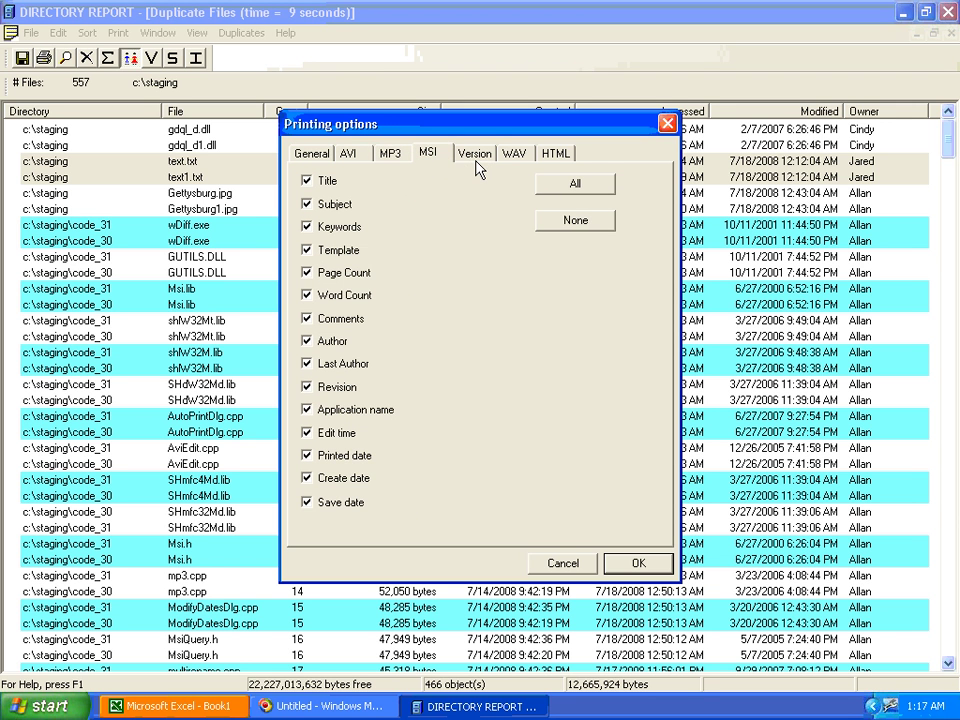
{"action": "left_click", "coordinate": [476, 160]}
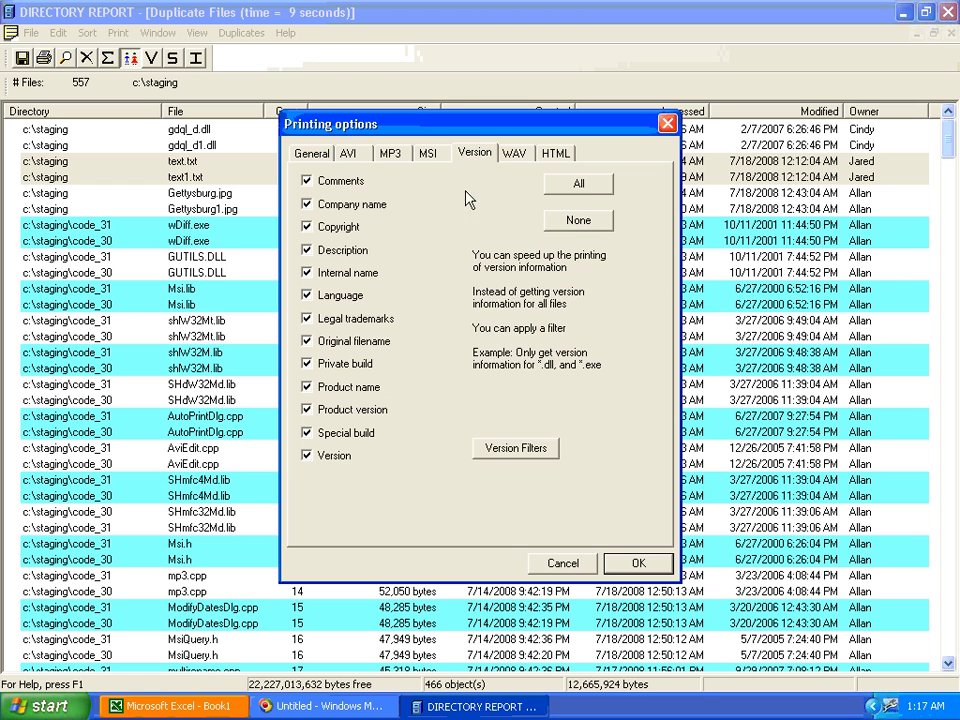
{"action": "left_click", "coordinate": [514, 158]}
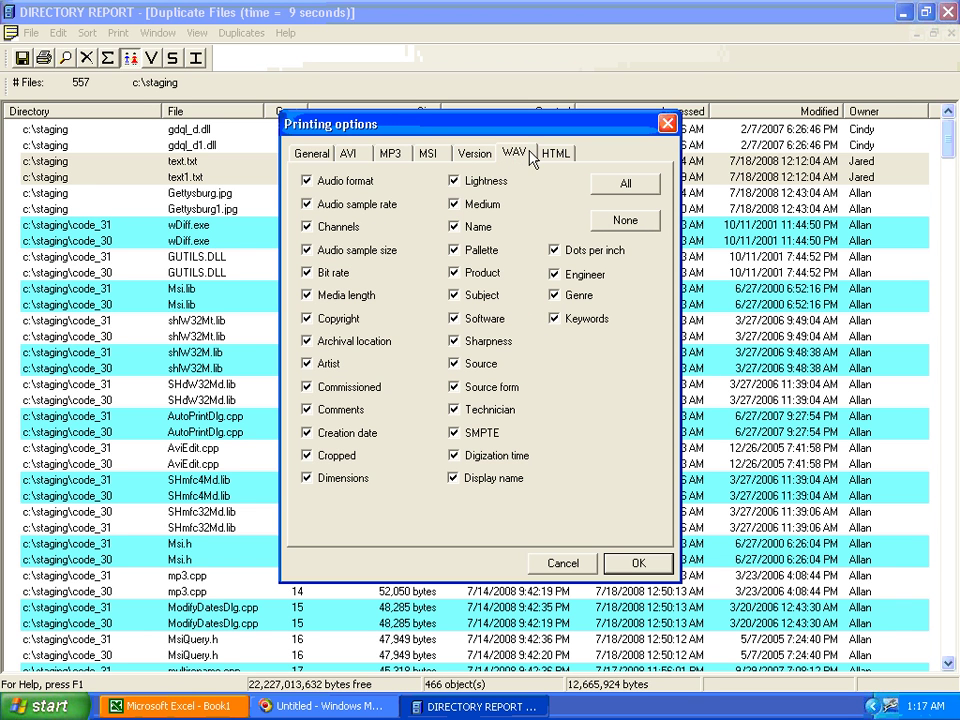
{"action": "left_click", "coordinate": [550, 156]}
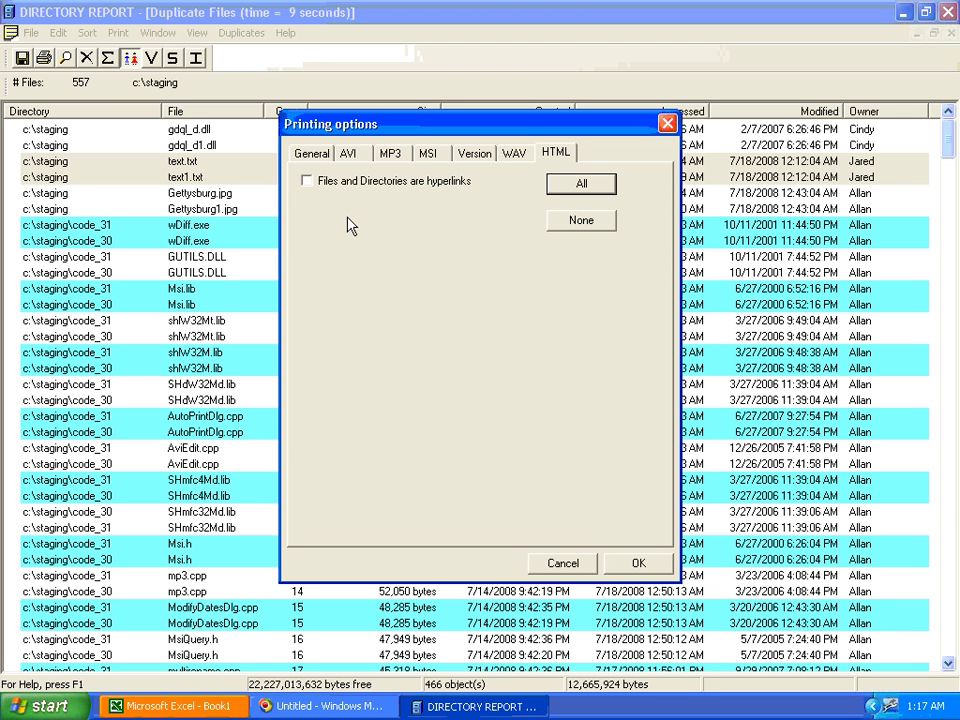
{"action": "left_click", "coordinate": [306, 158]}
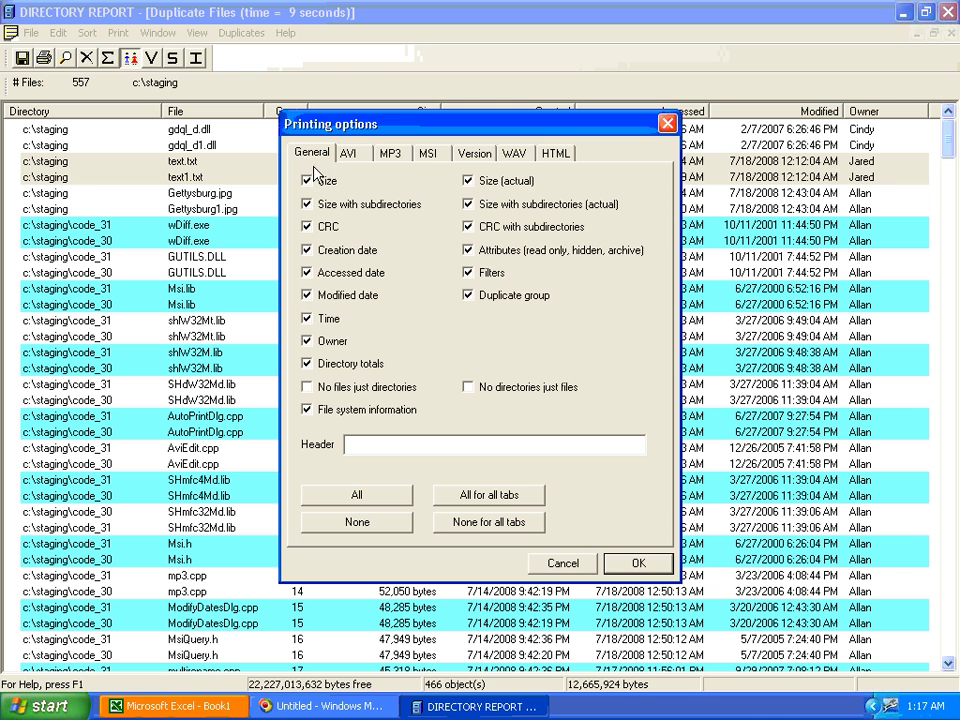
{"action": "left_click", "coordinate": [476, 531]}
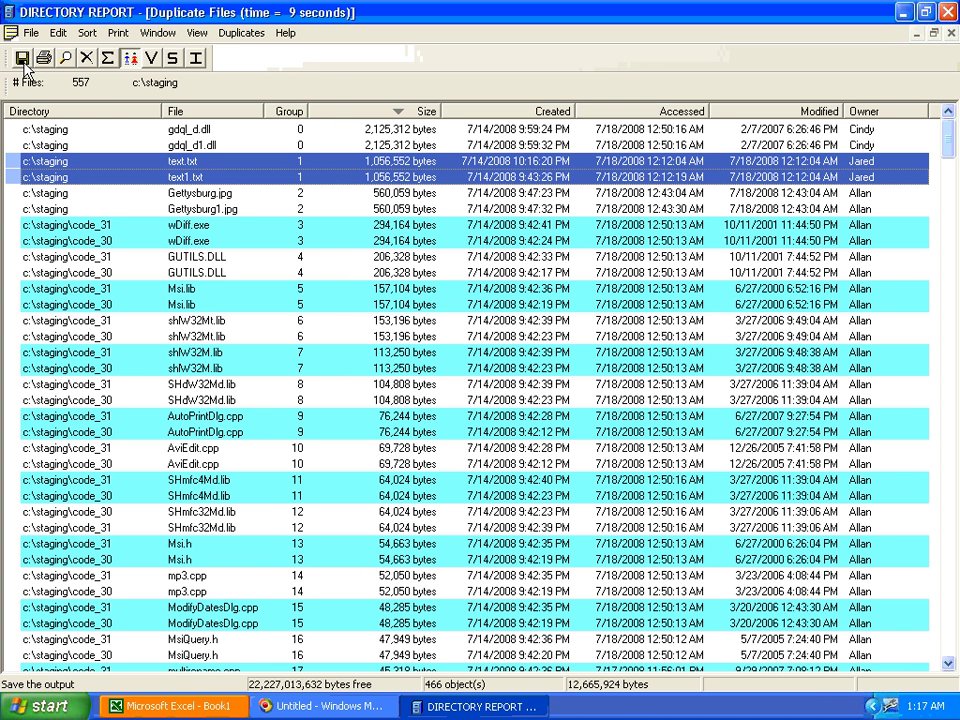
Save the 466 duplicate entries as Excel output to temp\dup.csv, overwriting the old file.
{"action": "left_click", "coordinate": [24, 62]}
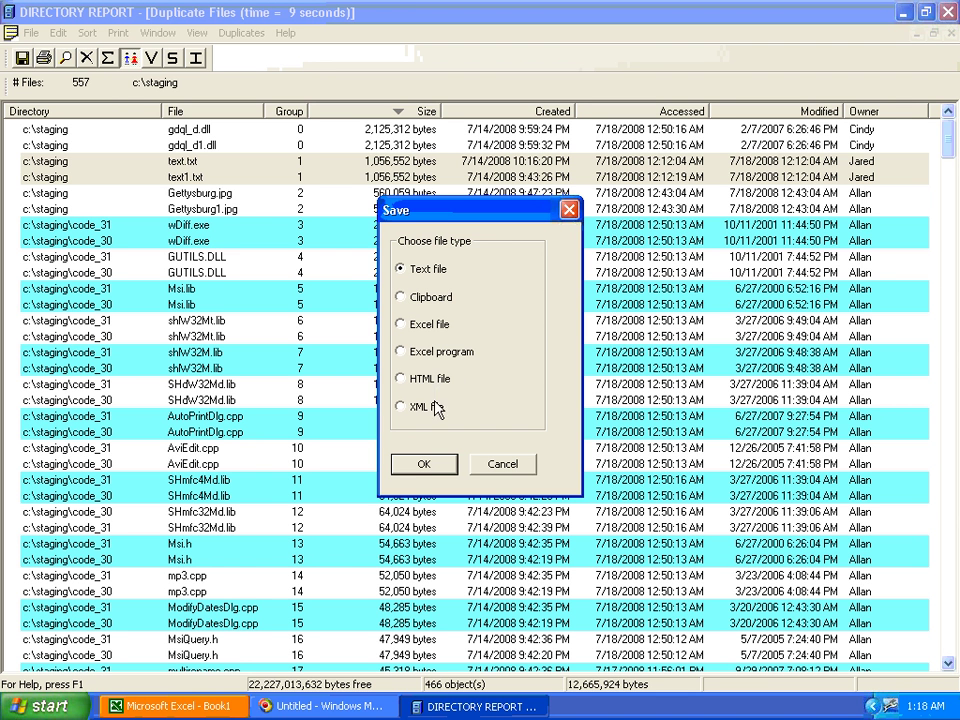
{"action": "left_click", "coordinate": [421, 325]}
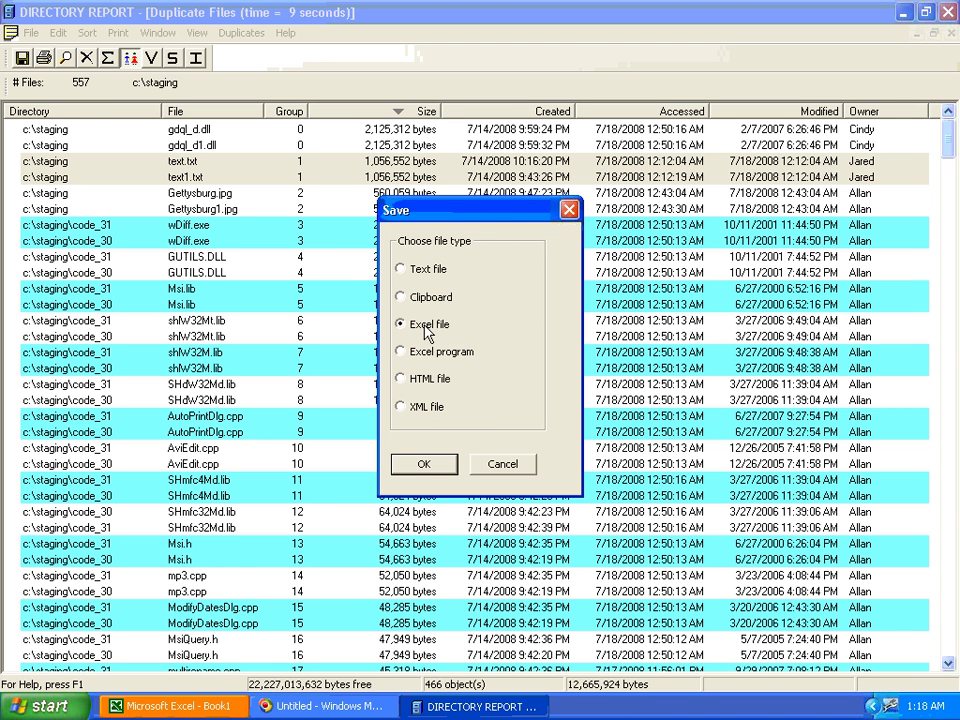
{"action": "left_click", "coordinate": [437, 464]}
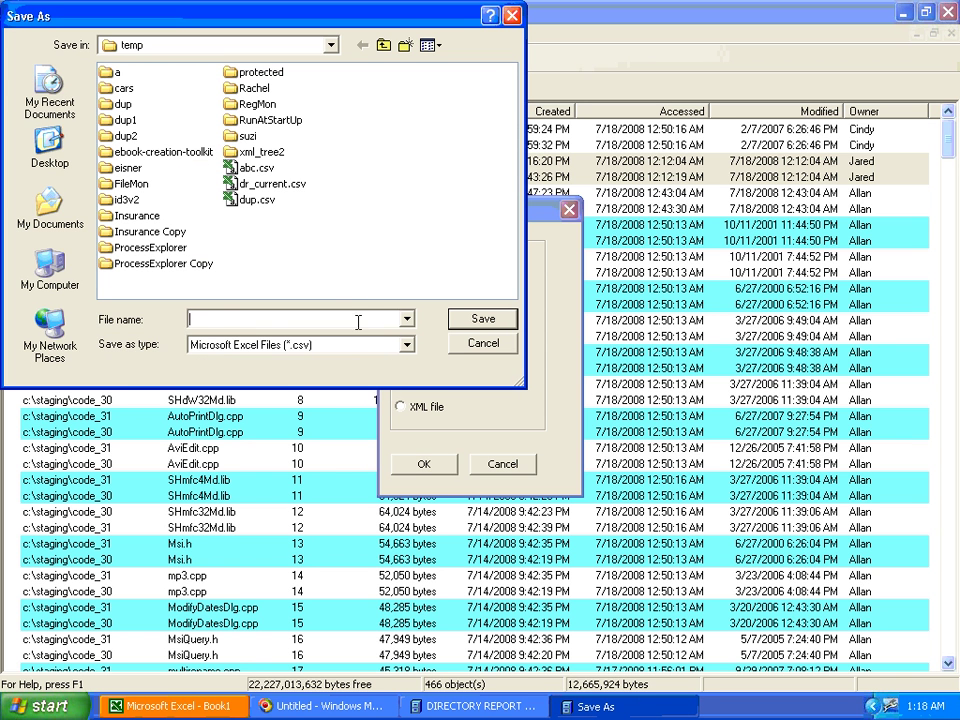
{"action": "left_click", "coordinate": [266, 206]}
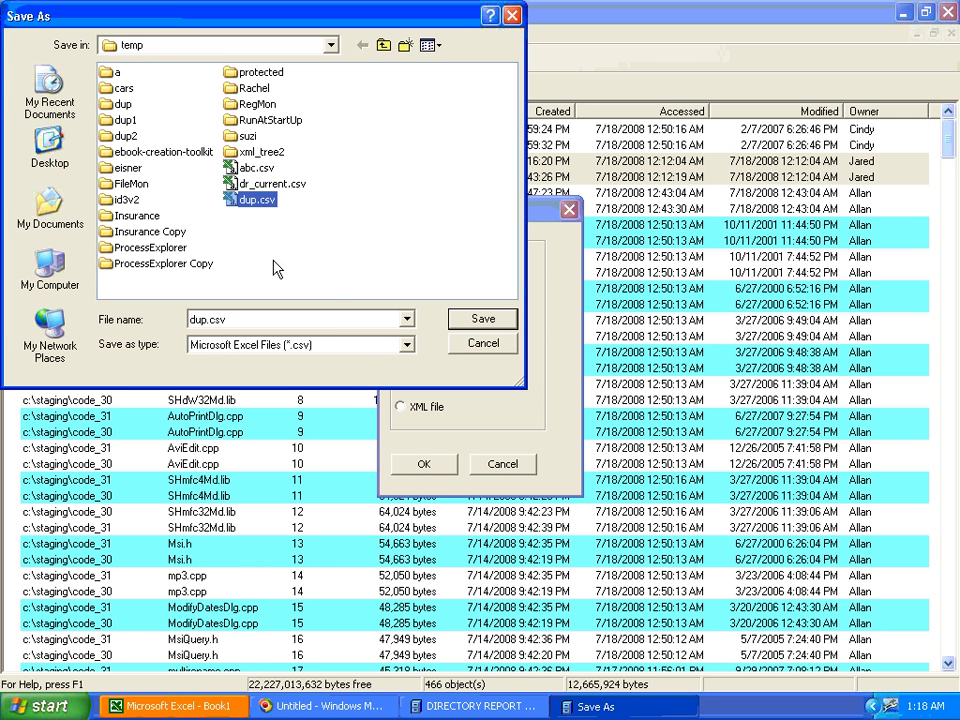
{"action": "left_click", "coordinate": [496, 322]}
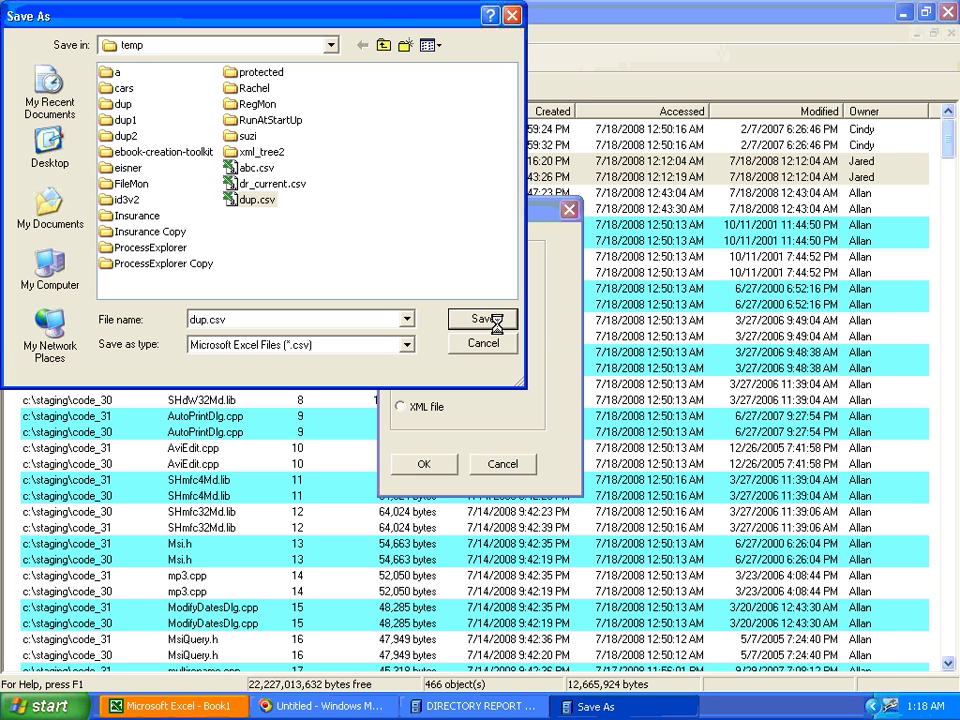
{"action": "left_click", "coordinate": [241, 236]}
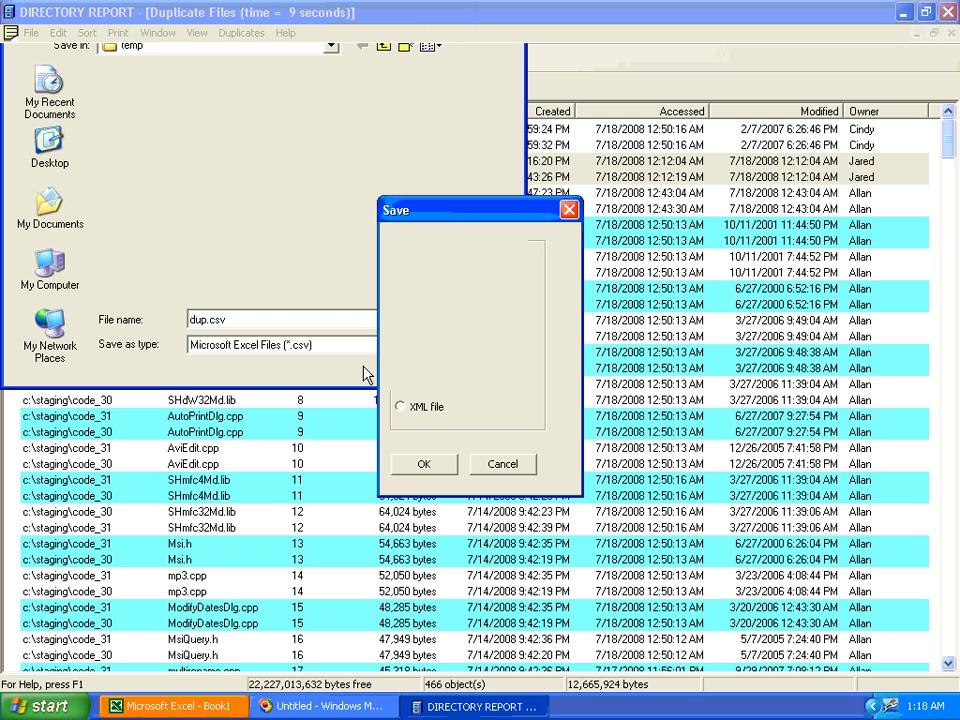
{"action": "key", "text": "Return"}
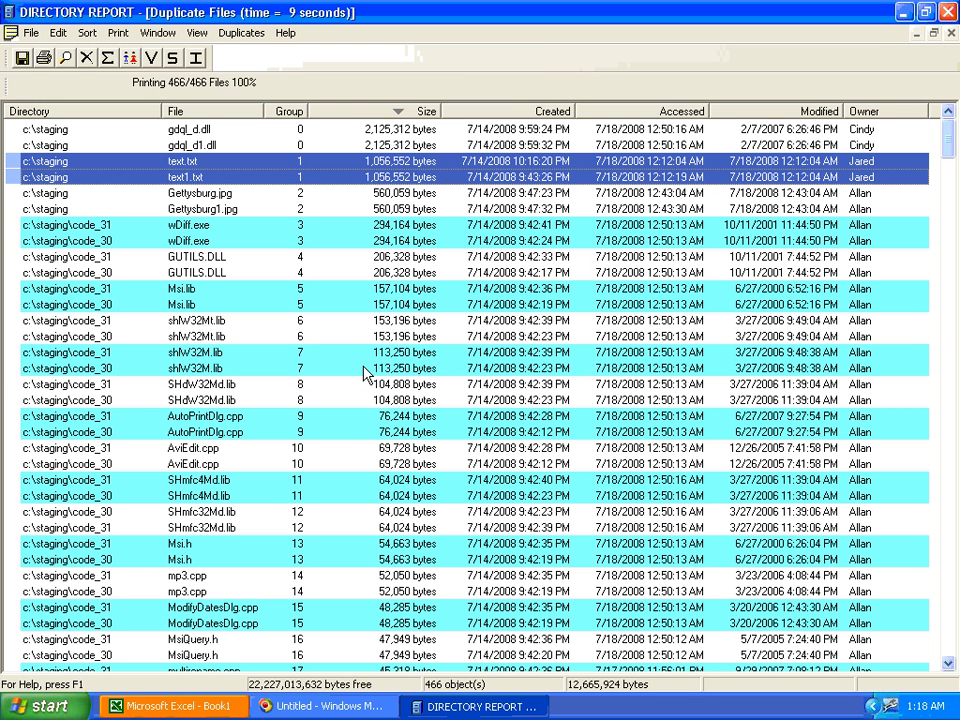
Open dup.csv in Excel from the recent workbooks list.
{"action": "left_click", "coordinate": [193, 708]}
{"action": "left_click", "coordinate": [38, 35]}
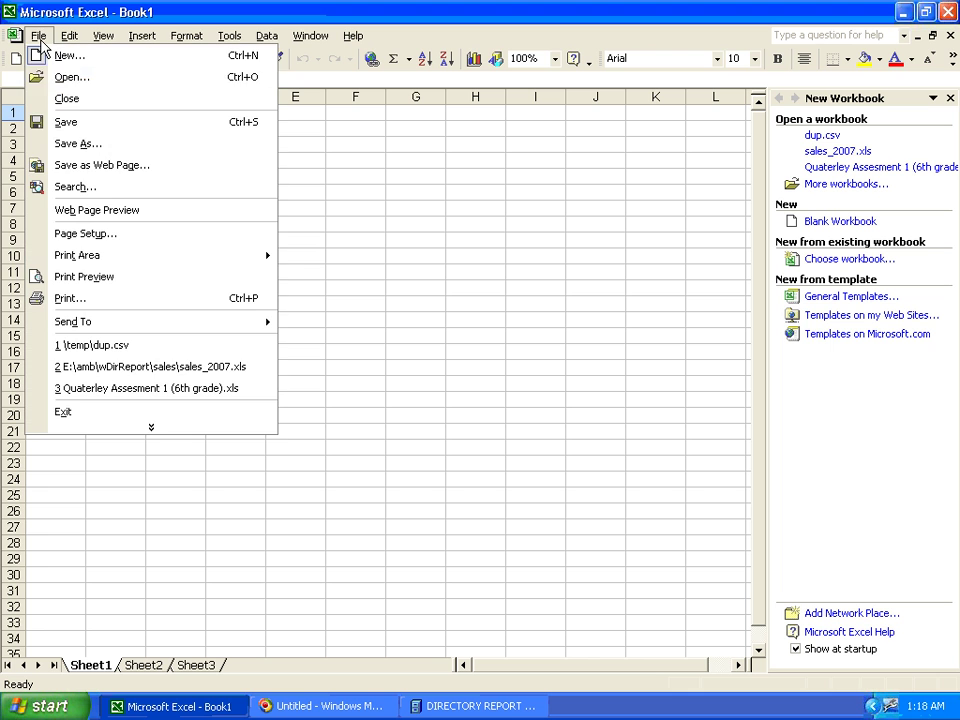
{"action": "left_click", "coordinate": [125, 346]}
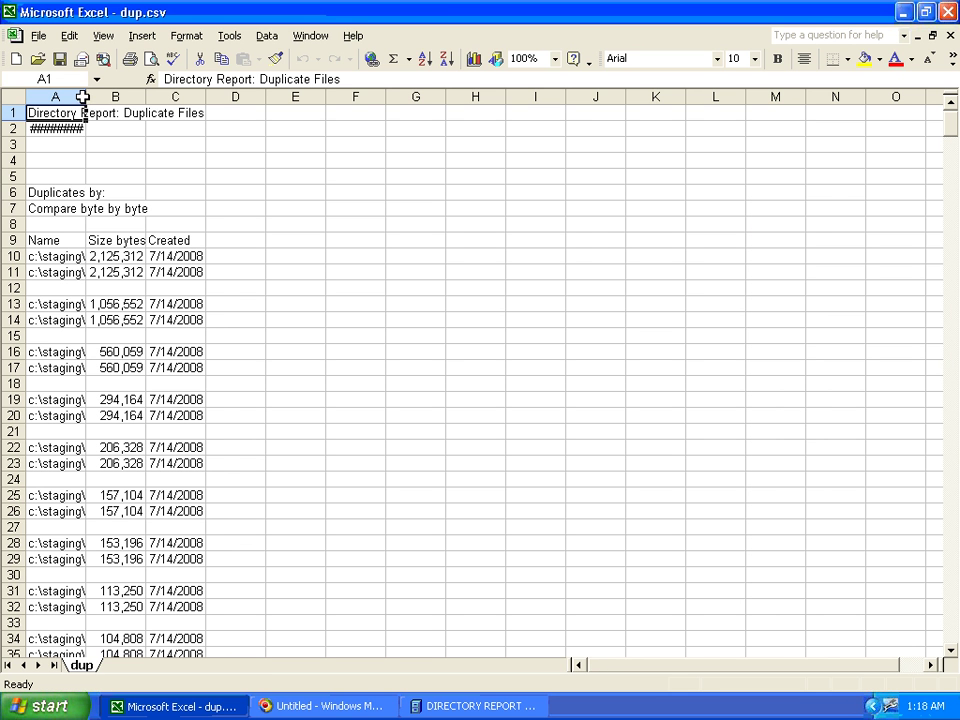
Widen columns A, B and C to read the data, then close dup.csv without saving.
{"action": "left_click_drag", "start_coordinate": [84, 97], "coordinate": [111, 97]}
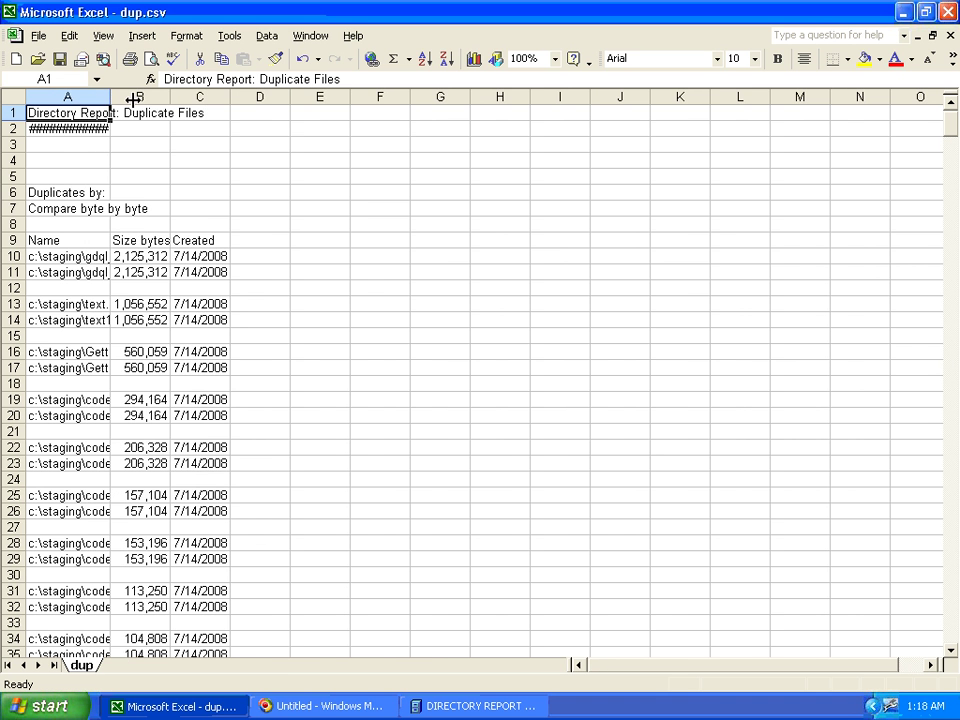
{"action": "left_click_drag", "start_coordinate": [171, 97], "coordinate": [202, 97]}
{"action": "left_click_drag", "start_coordinate": [264, 97], "coordinate": [302, 100]}
{"action": "left_click_drag", "start_coordinate": [110, 97], "coordinate": [172, 104]}
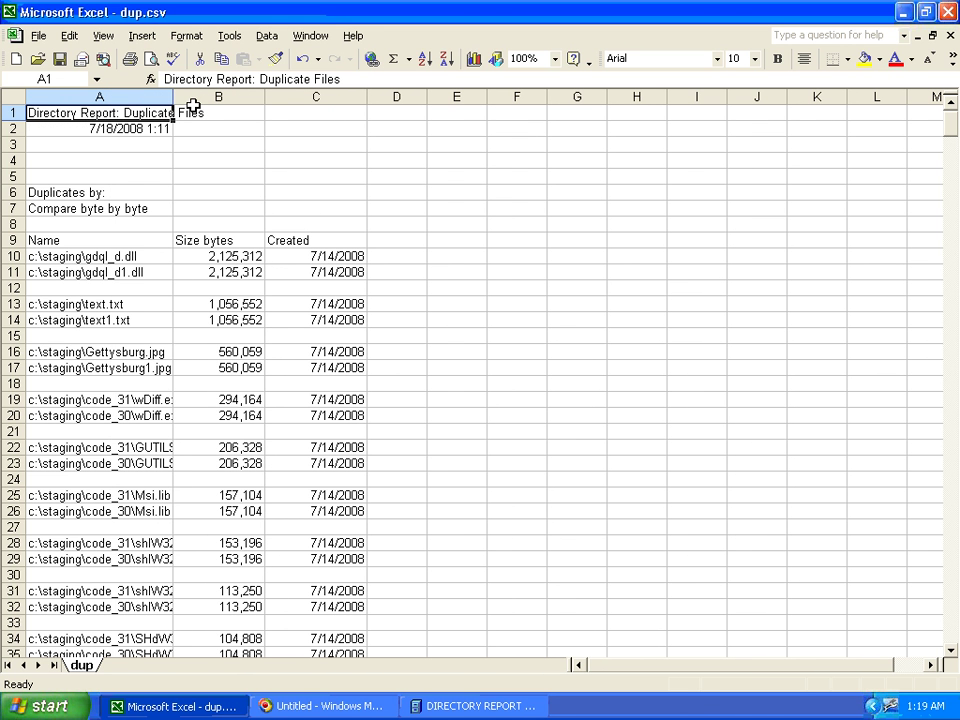
{"action": "left_click", "coordinate": [947, 12]}
{"action": "left_click", "coordinate": [482, 408]}
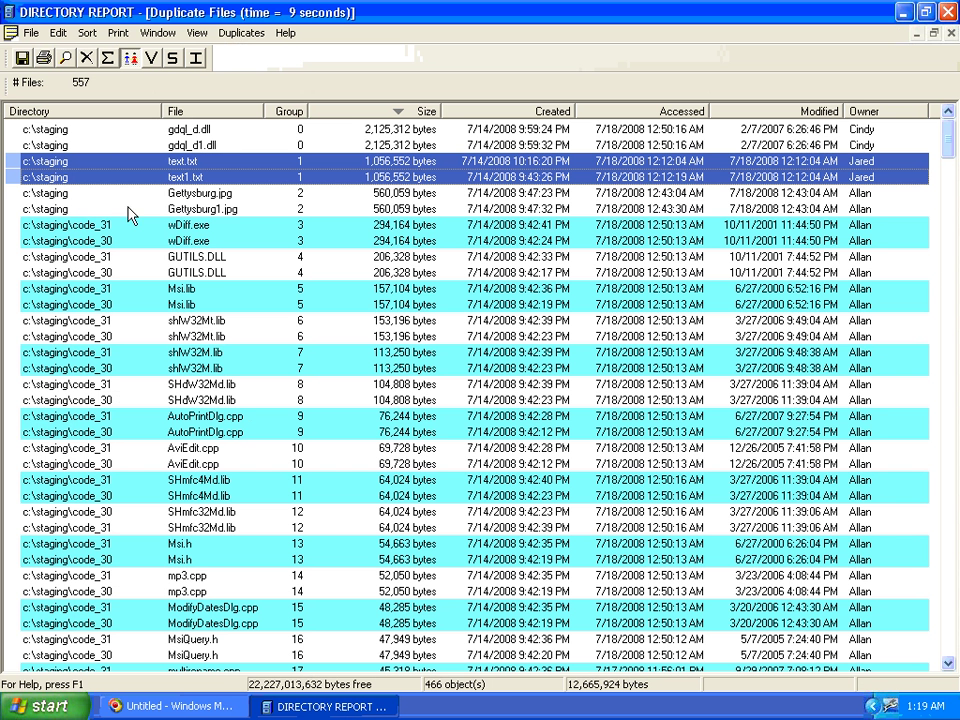
Open the group 2 duplicate Gettysburg.jpg in Paint.
{"action": "left_click", "coordinate": [215, 193]}
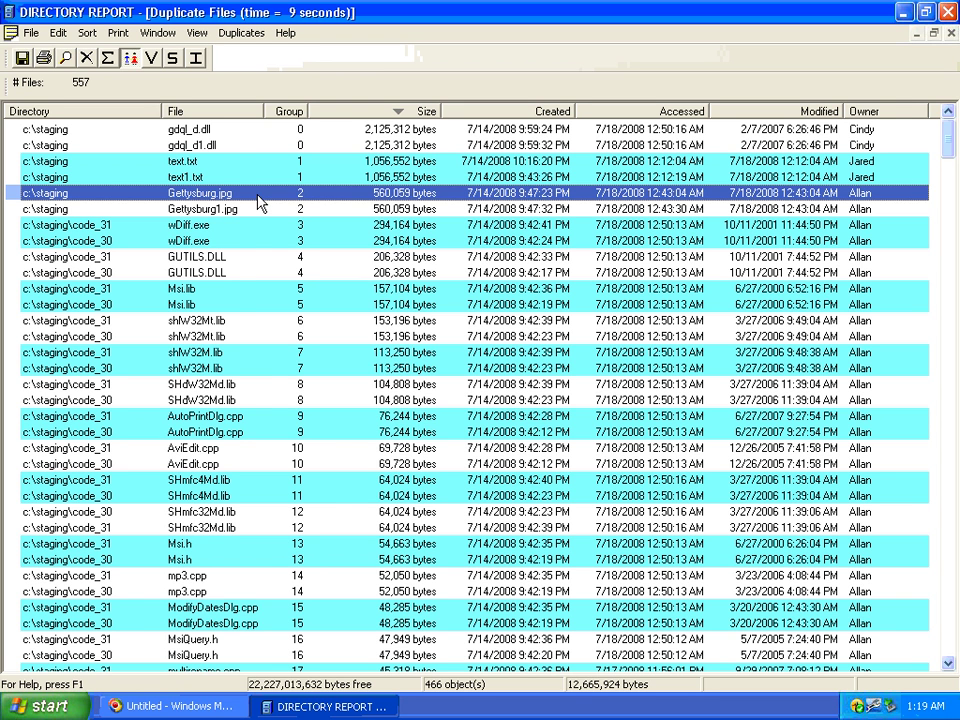
{"action": "right_click", "coordinate": [257, 200]}
{"action": "left_click", "coordinate": [263, 202]}
{"action": "double_click", "coordinate": [333, 202]}
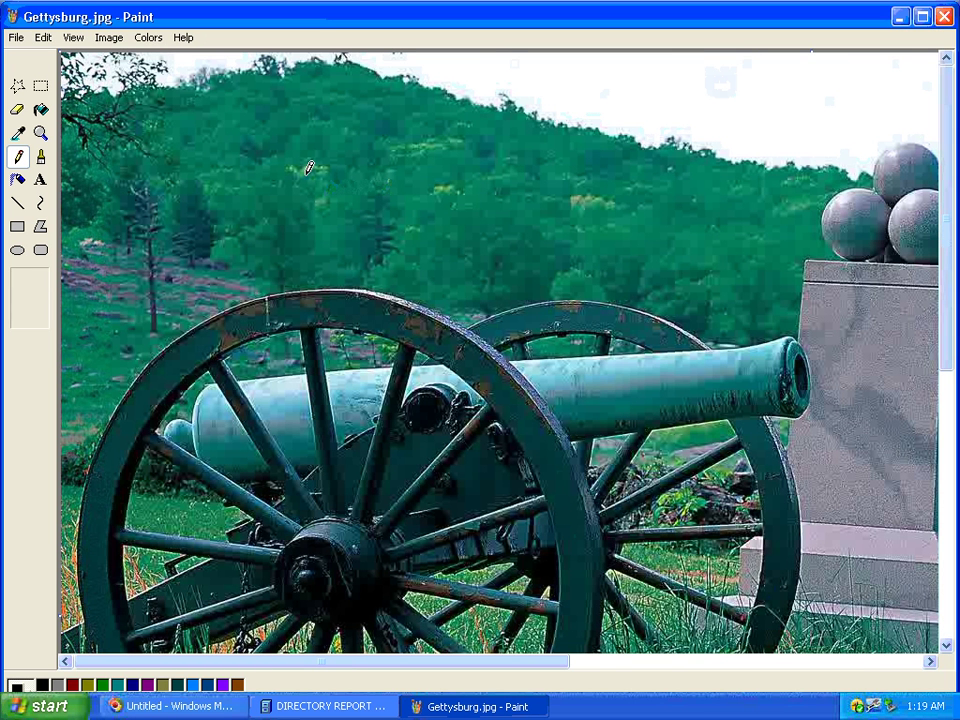
{"action": "key", "text": "alt+F4"}
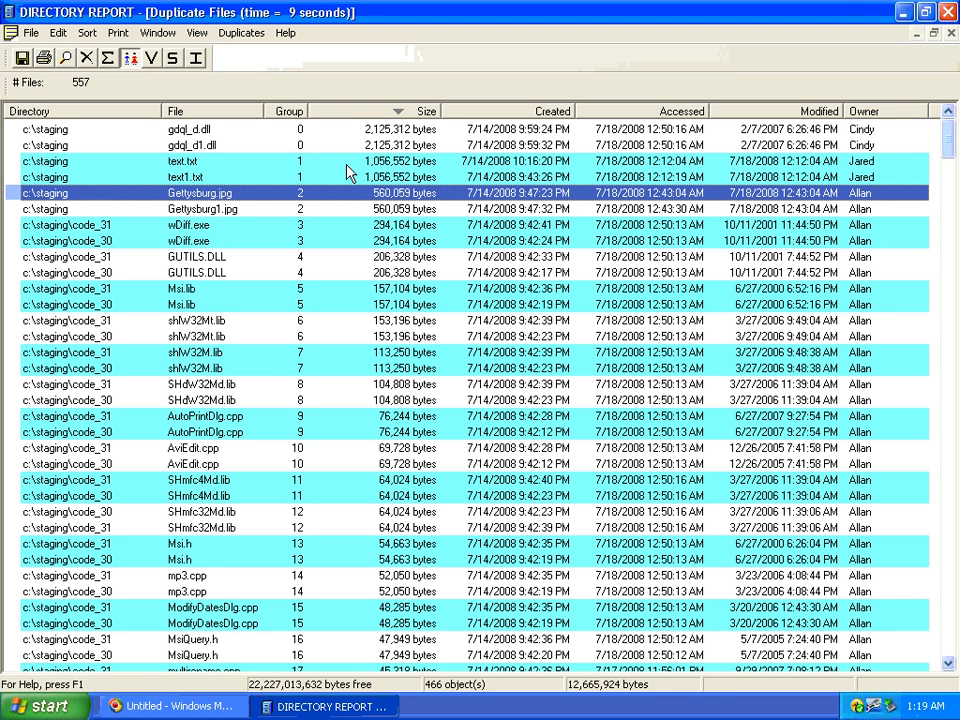
{"action": "left_click", "coordinate": [284, 34]}
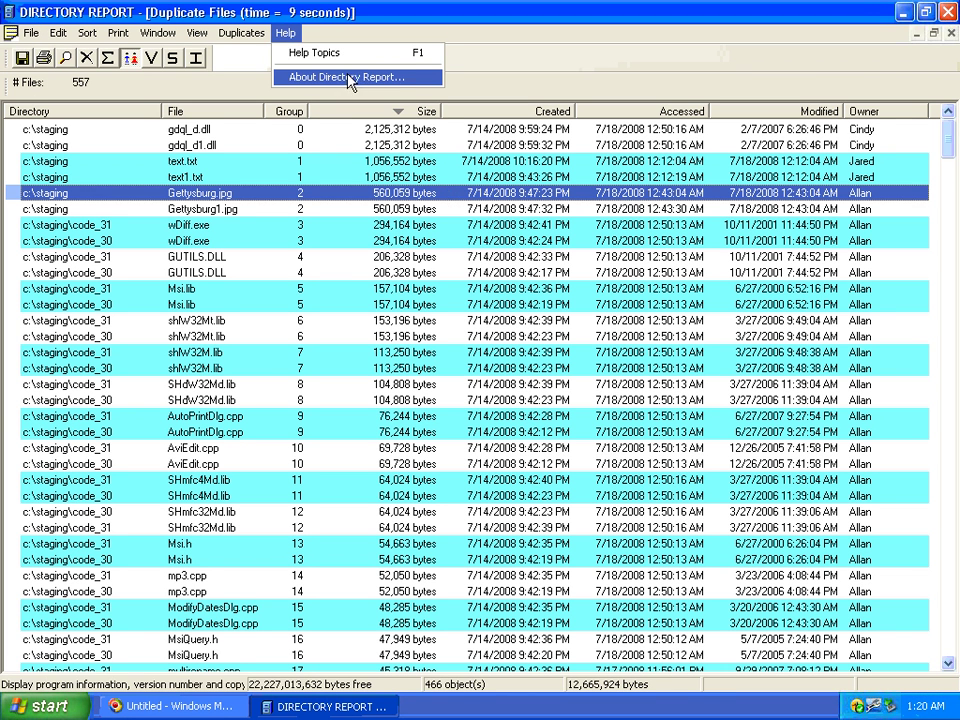
{"action": "left_click", "coordinate": [426, 79]}
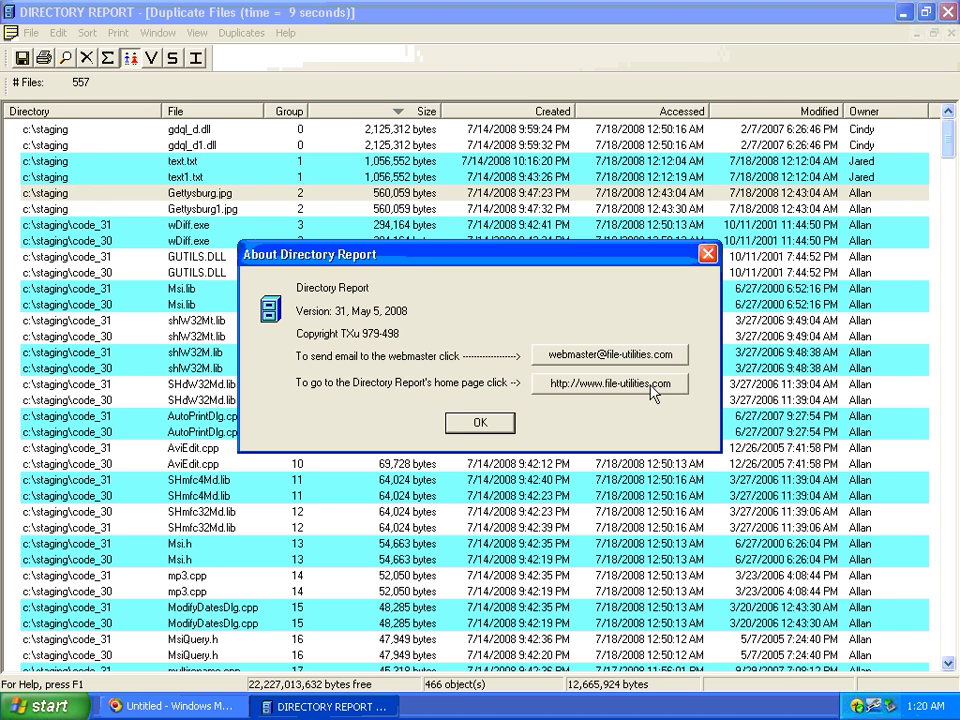
{"action": "left_click", "coordinate": [505, 424]}
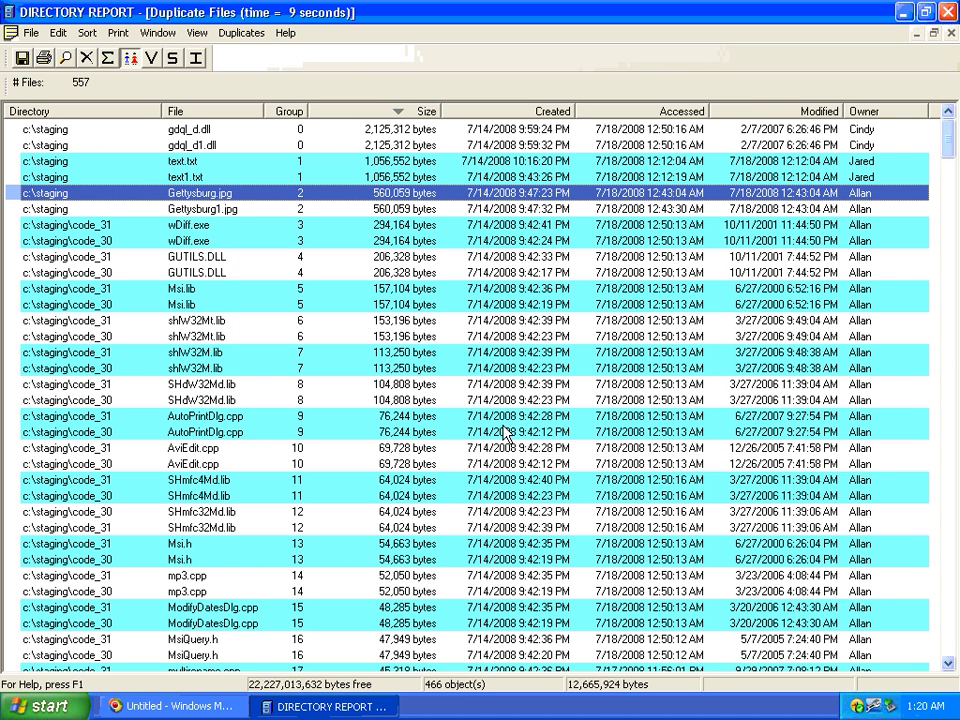